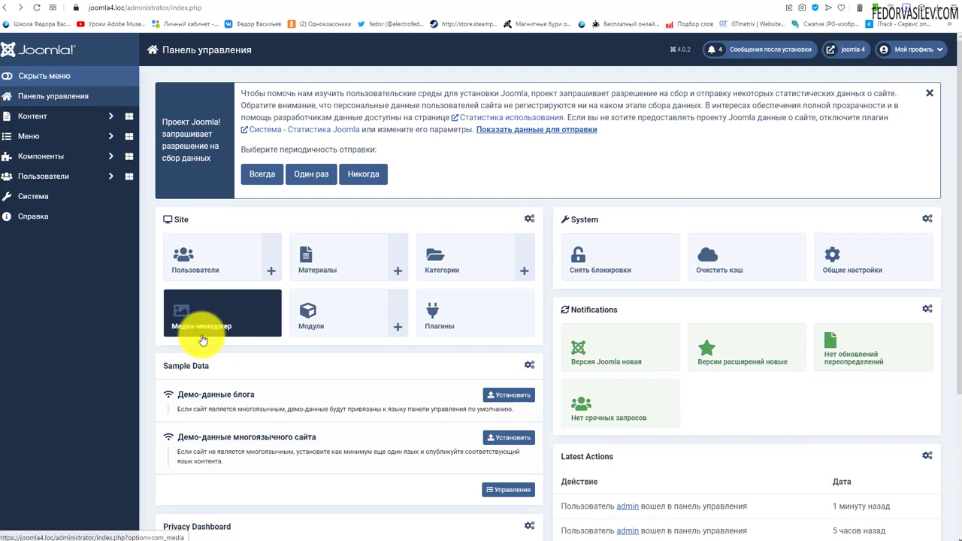
# Look over the modules on the control panel, then collapse the side menu and expand it again
pyautogui.scroll(-2, 448, 185)
pyautogui.scroll(-1, 516, 321)
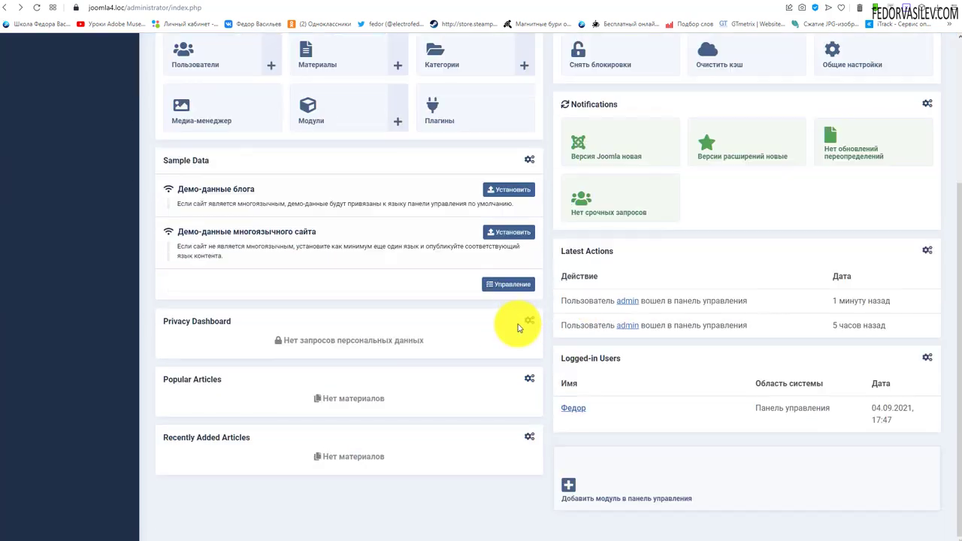
pyautogui.scroll(3, 423, 387)
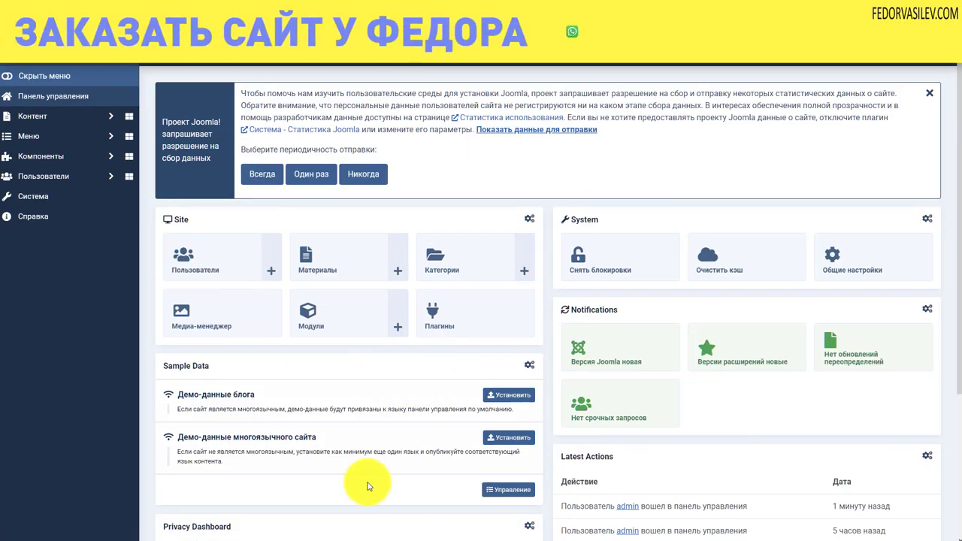
pyautogui.scroll(-2, 301, 200)
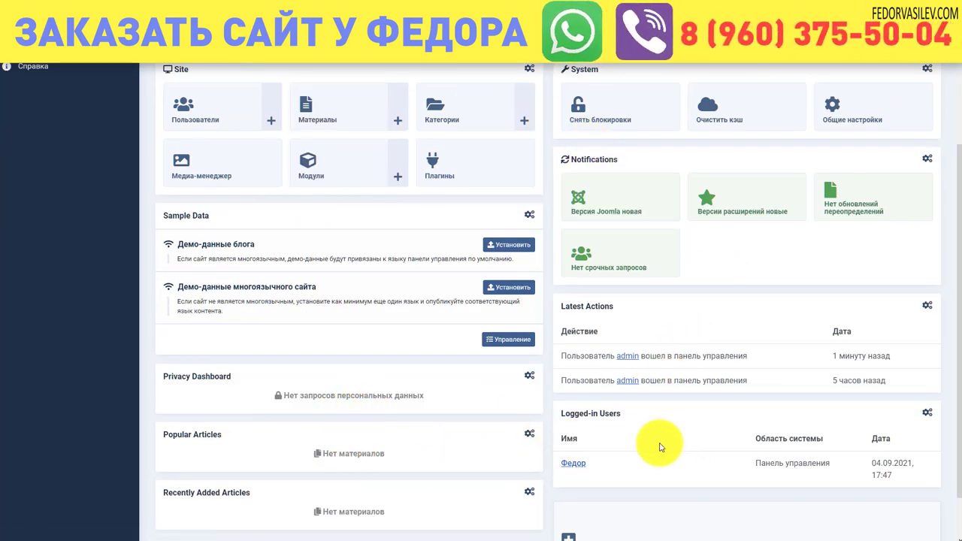
pyautogui.scroll(2, 662, 381)
pyautogui.click(25, 79)
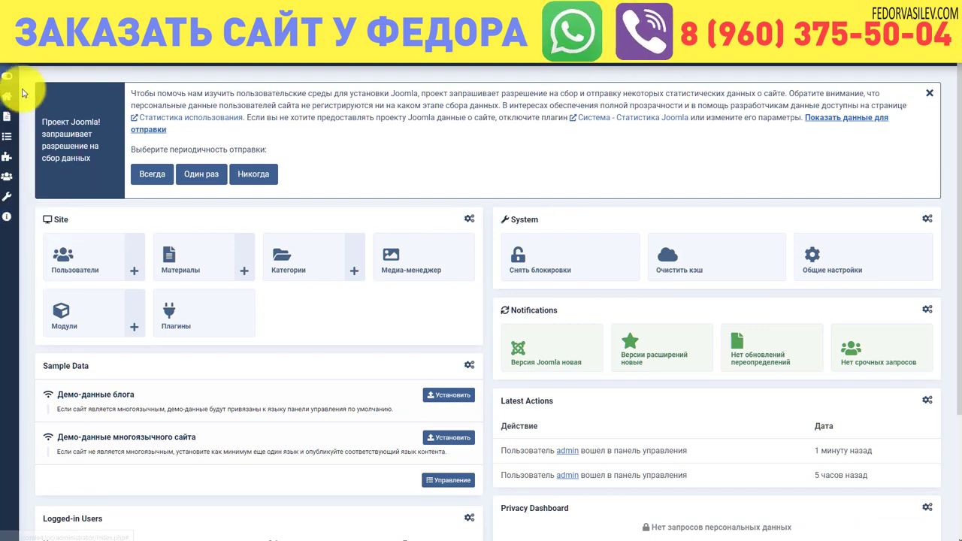
pyautogui.click(12, 80)
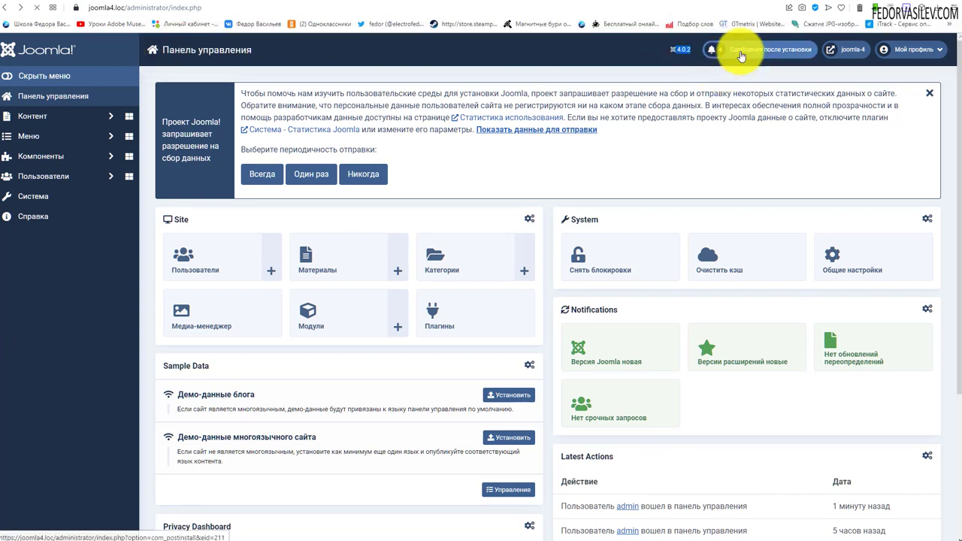
# Read the post-installation messages and preview the public joomla-4 site, returning to the control panel after each
pyautogui.click(742, 57)
pyautogui.scroll(-4, 316, 308)
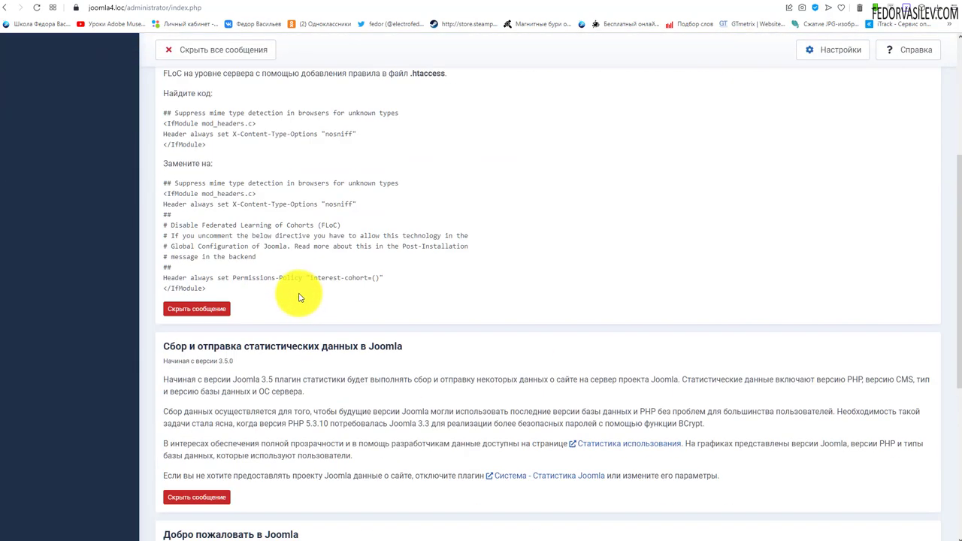
pyautogui.scroll(-2, 299, 295)
pyautogui.scroll(6, 300, 295)
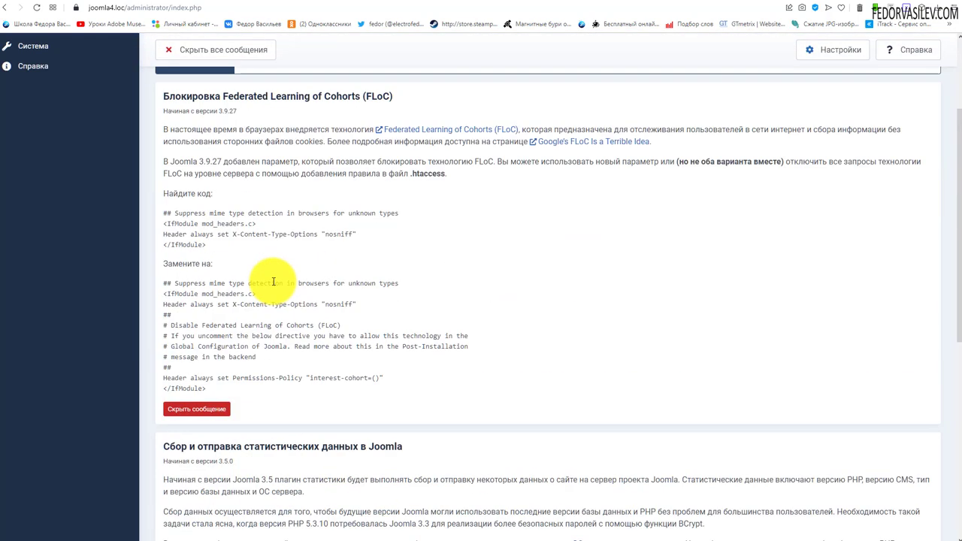
pyautogui.click(53, 96)
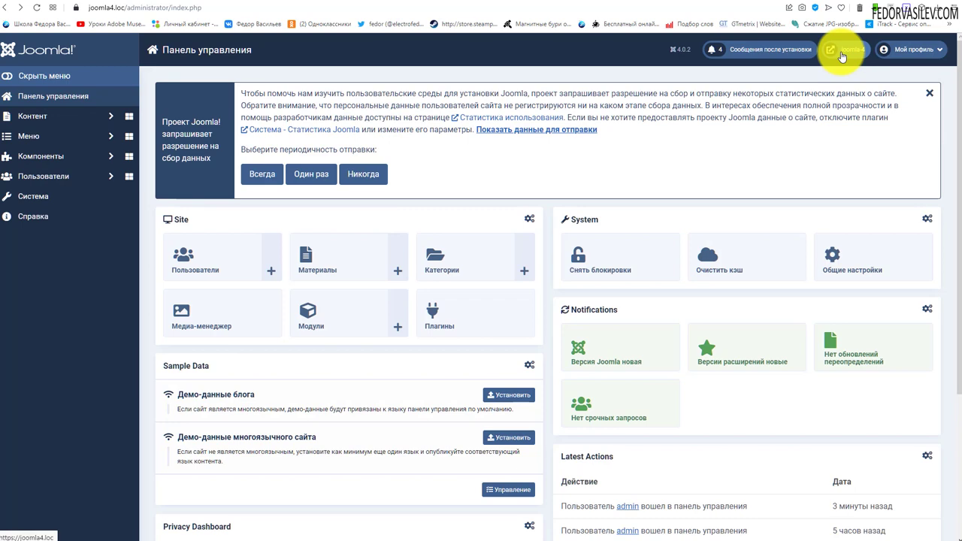
pyautogui.click(842, 53)
pyautogui.hotkey('ctrl', 'w')
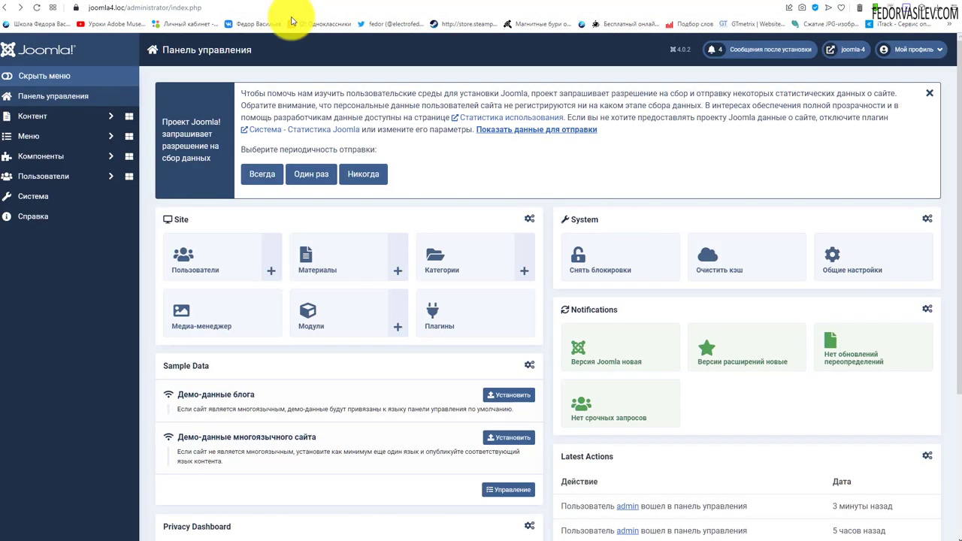
# Log out of the administrator profile and log back in with the prefilled credentials
pyautogui.click(930, 53)
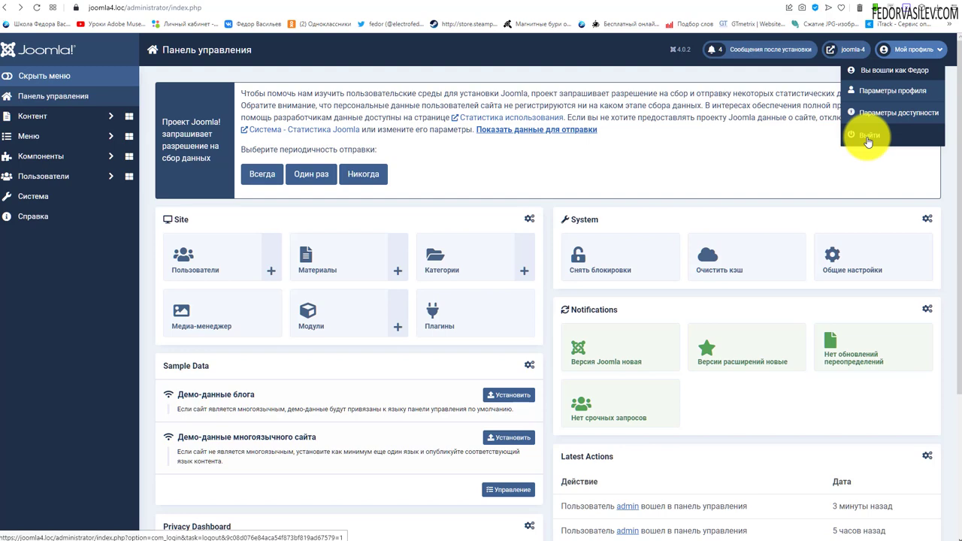
pyautogui.click(869, 140)
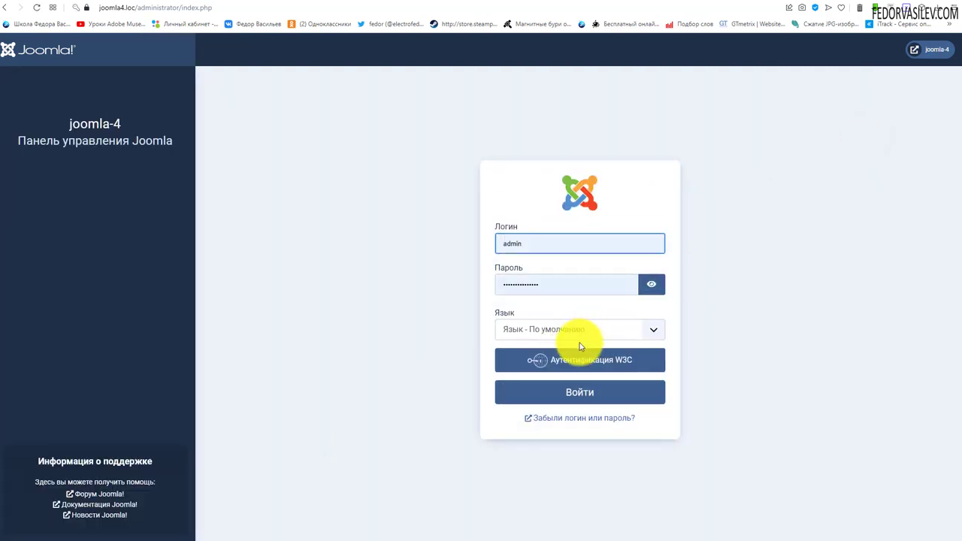
pyautogui.click(519, 290)
pyautogui.click(547, 392)
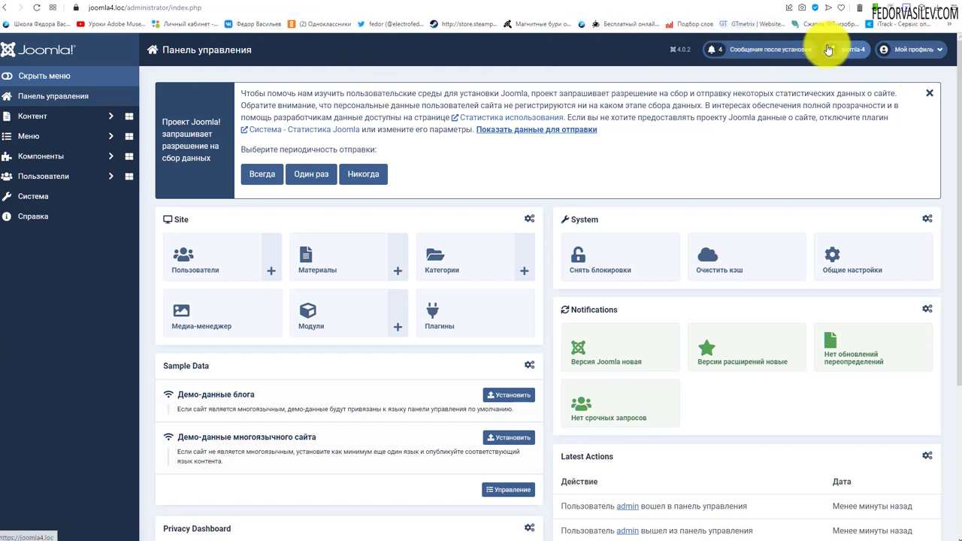
# Examine the Site and System modules on the control panel
pyautogui.scroll(-2, 409, 161)
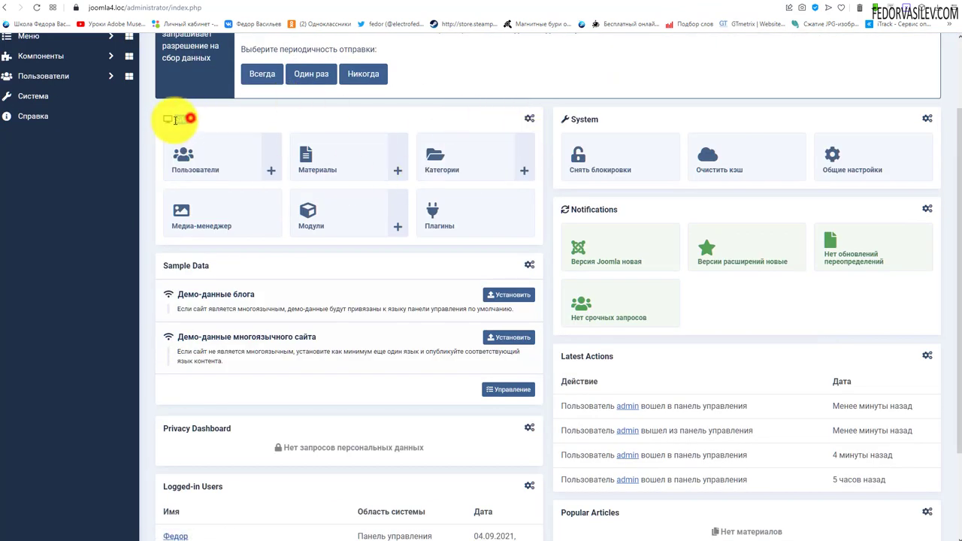
pyautogui.moveTo(595, 120); pyautogui.dragTo(584, 120)
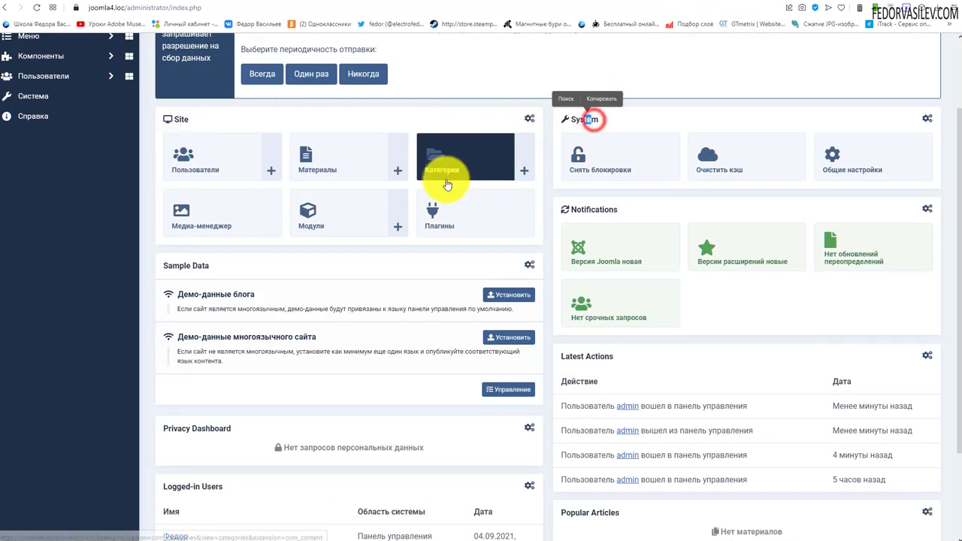
pyautogui.scroll(2, 371, 279)
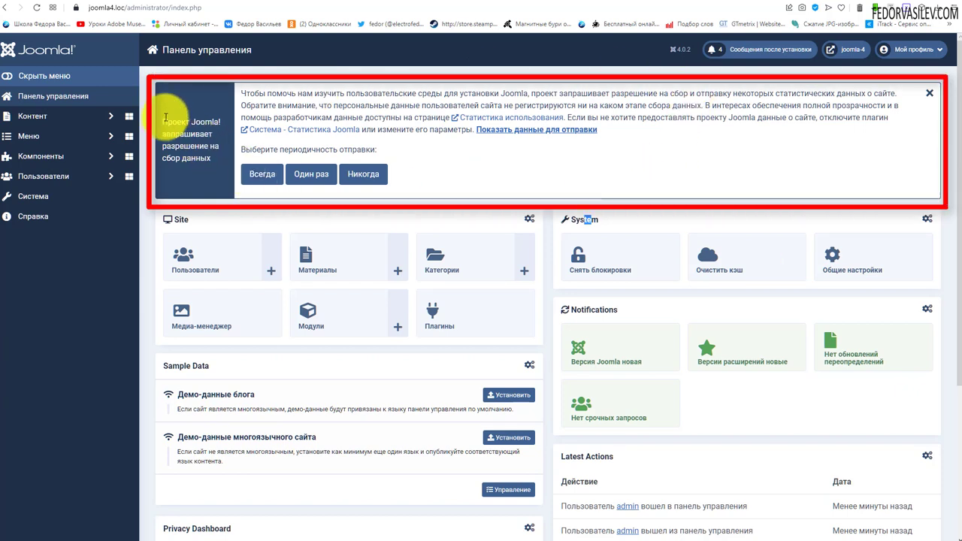
# Inspect the statistical data offered for sending, hide it again, and view the linked usage statistics page
pyautogui.click(483, 129)
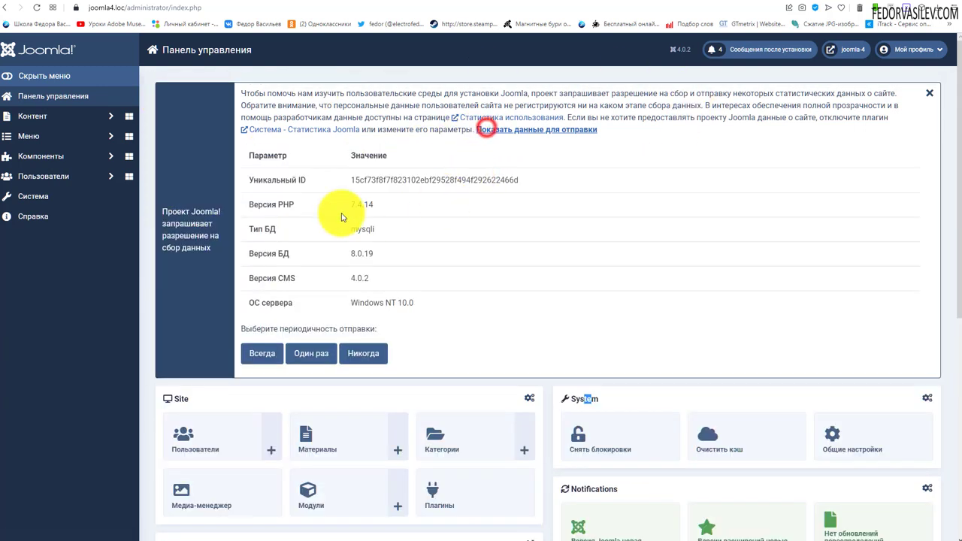
pyautogui.moveTo(609, 133); pyautogui.dragTo(284, 103)
pyautogui.click(281, 104)
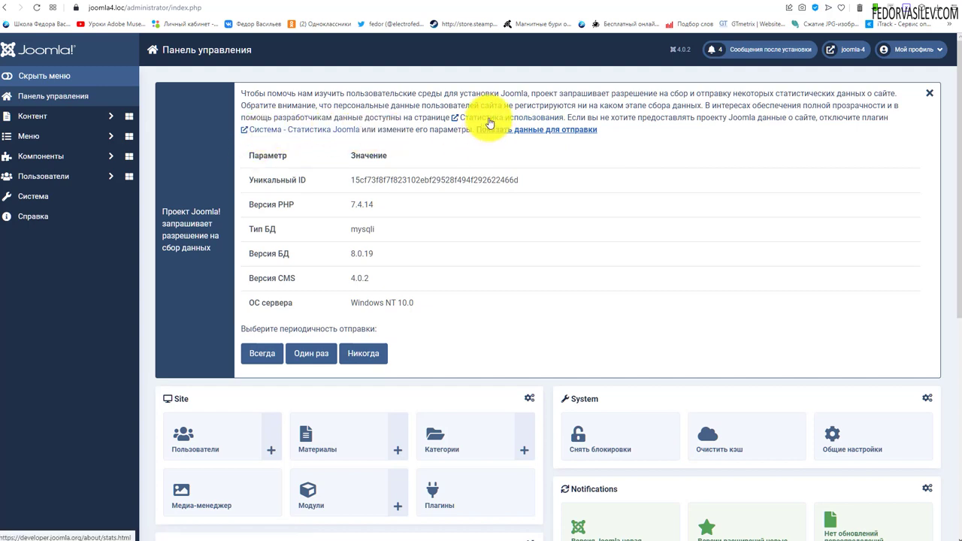
pyautogui.click(502, 134)
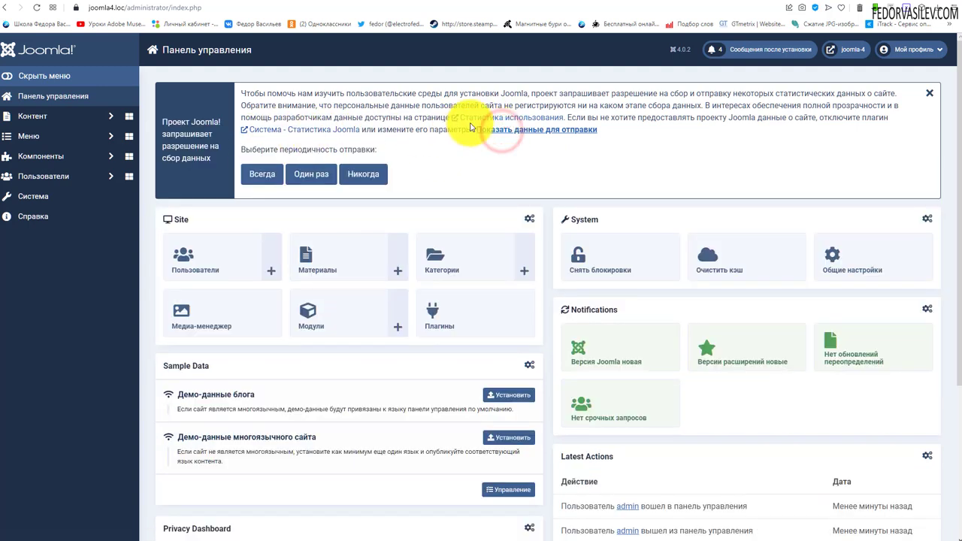
pyautogui.click(480, 119)
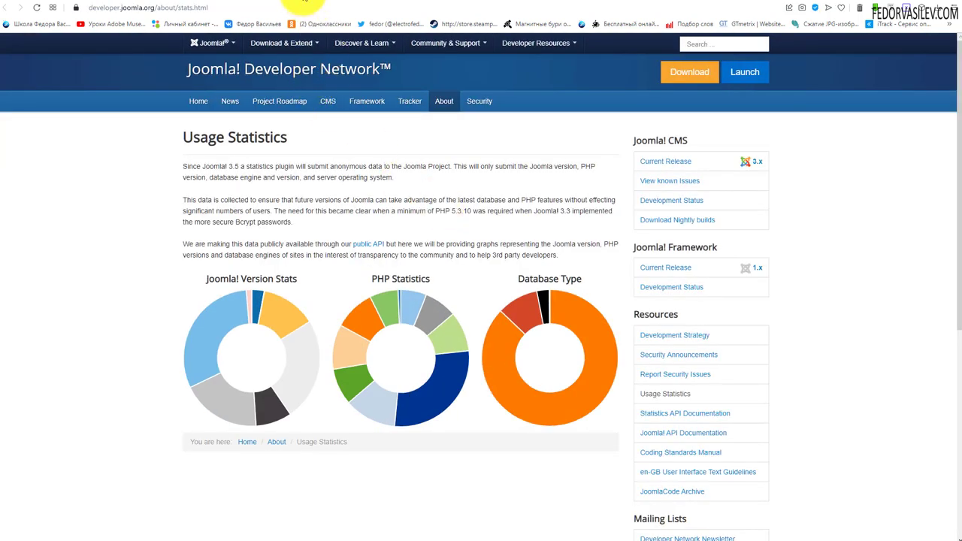
pyautogui.click(305, 3)
# Set the state of the "Система - Статистика Joomla" plugin to Отключено, then save and close it
pyautogui.click(312, 130)
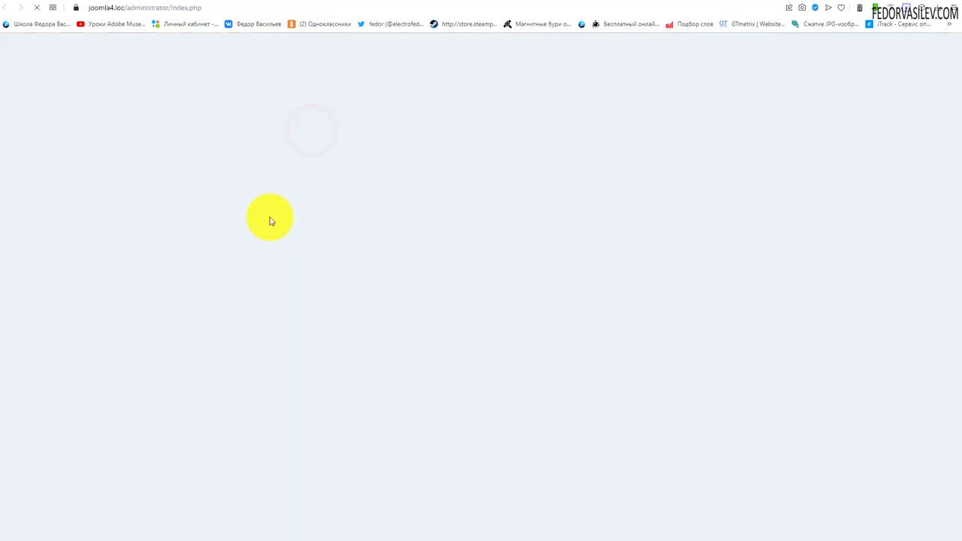
pyautogui.scroll(-5, 290, 434)
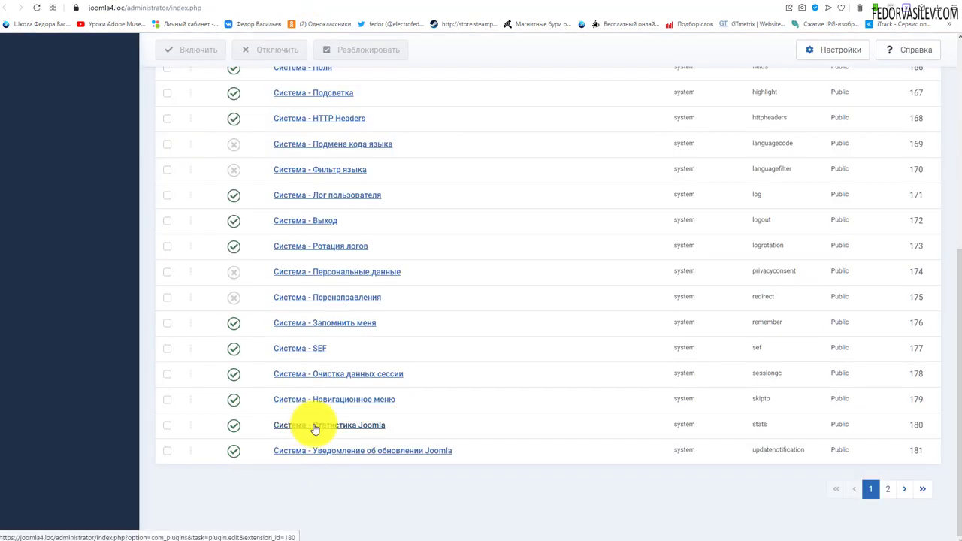
pyautogui.click(348, 427)
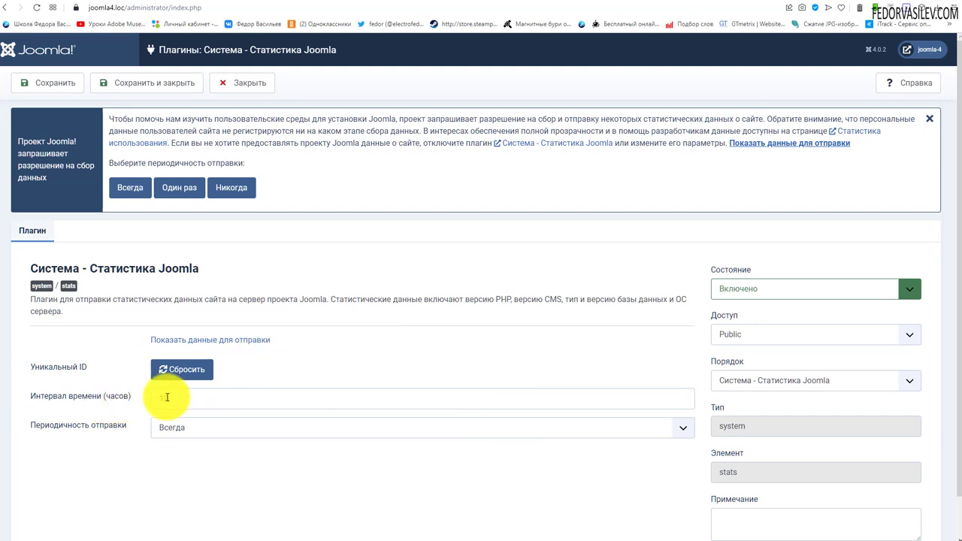
pyautogui.click(192, 428)
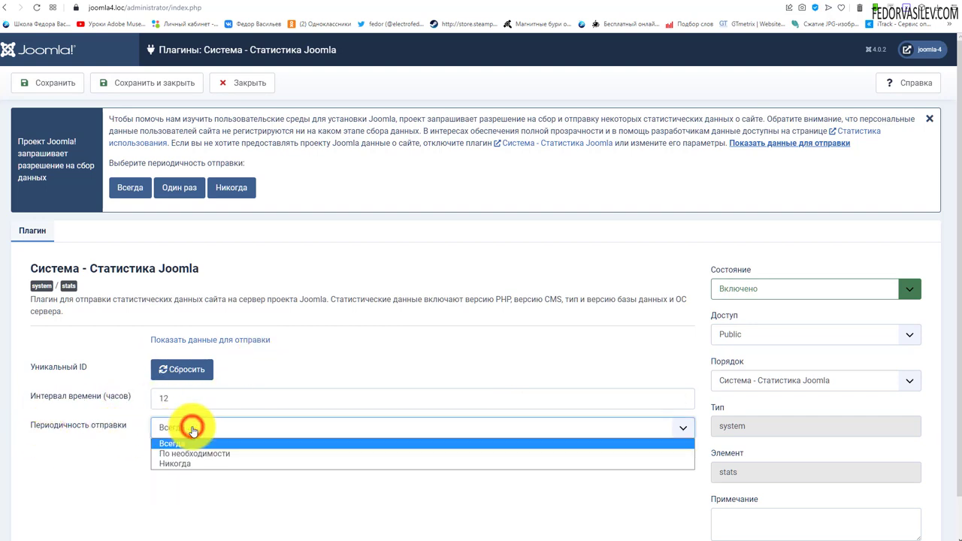
pyautogui.click(79, 409)
pyautogui.click(807, 289)
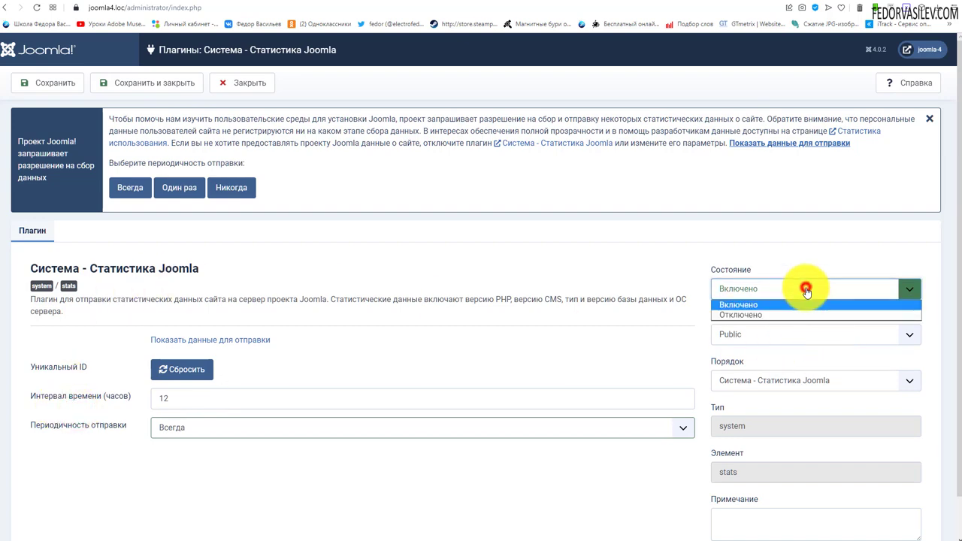
pyautogui.click(769, 316)
pyautogui.click(135, 84)
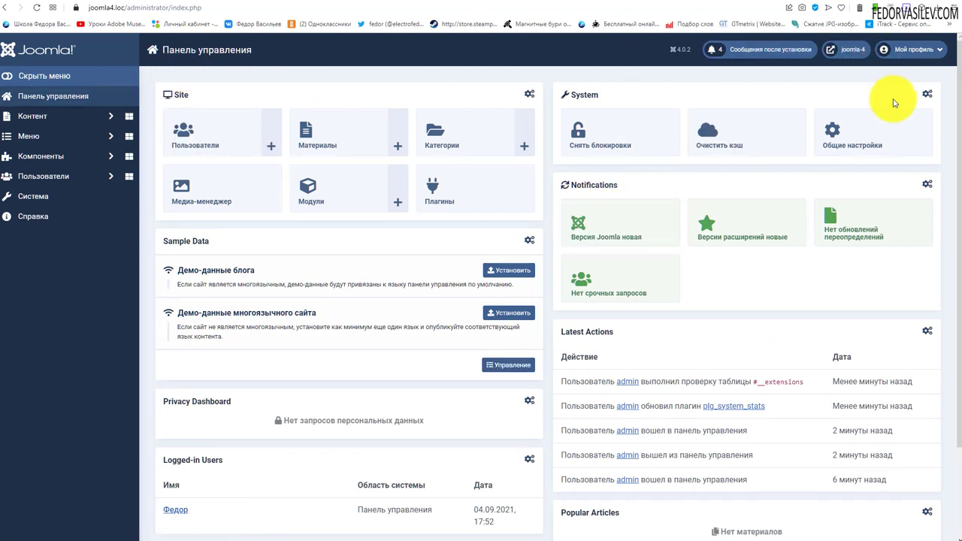
# Review the remaining control panel modules and the entries under Пользователи and Контент, collapsing both sections again
pyautogui.scroll(-2, 392, 276)
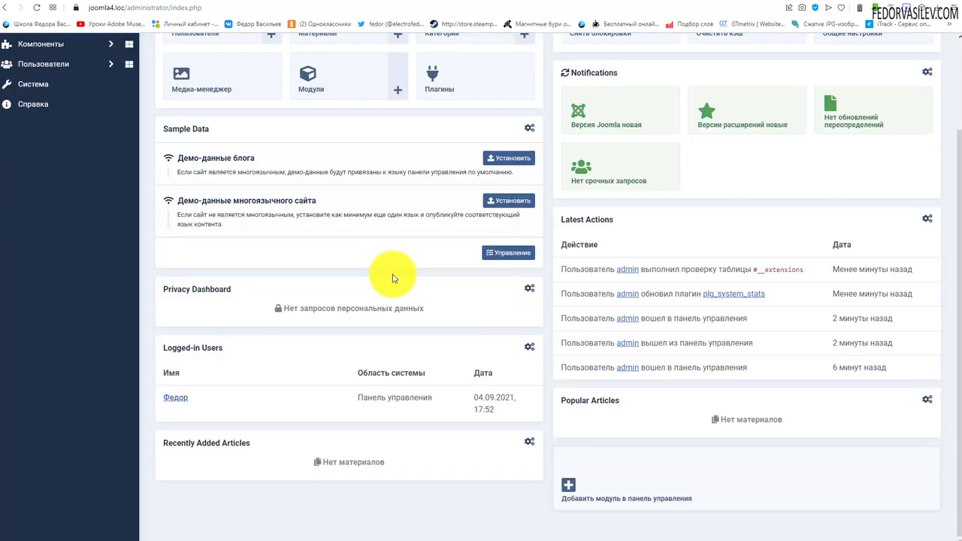
pyautogui.scroll(2, 392, 278)
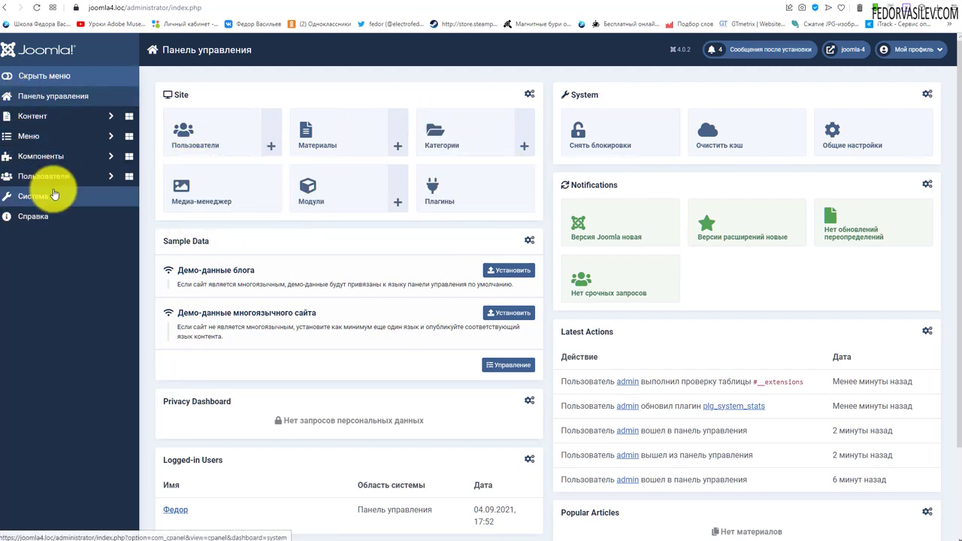
pyautogui.click(53, 175)
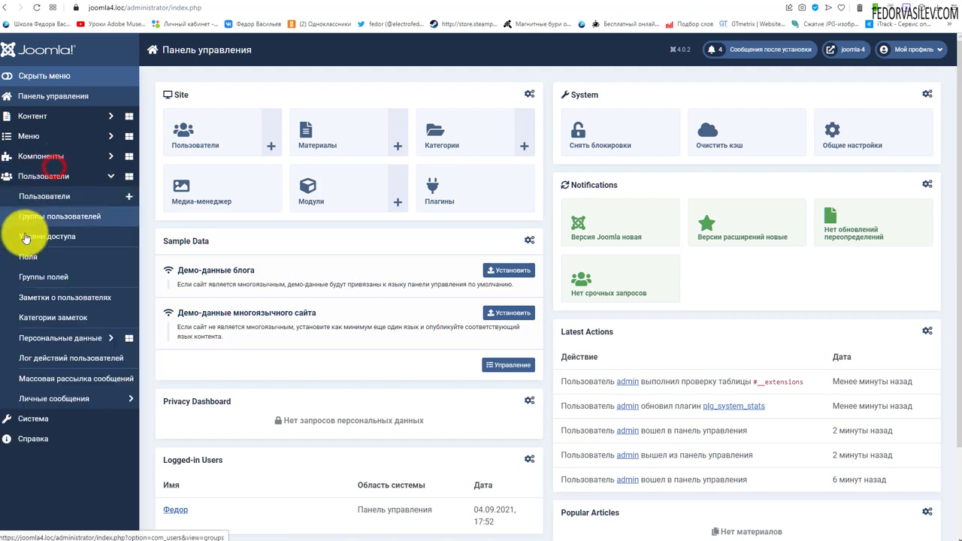
pyautogui.click(59, 176)
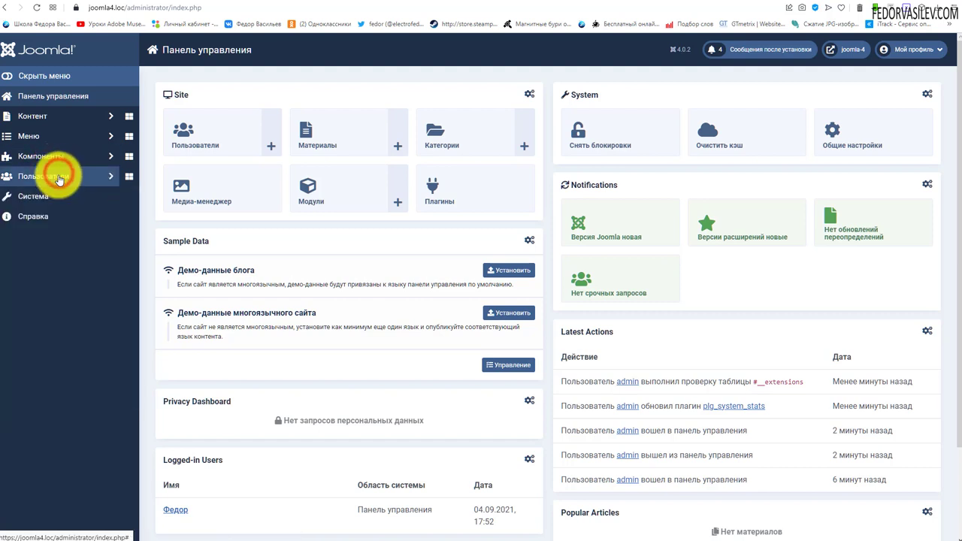
pyautogui.click(29, 118)
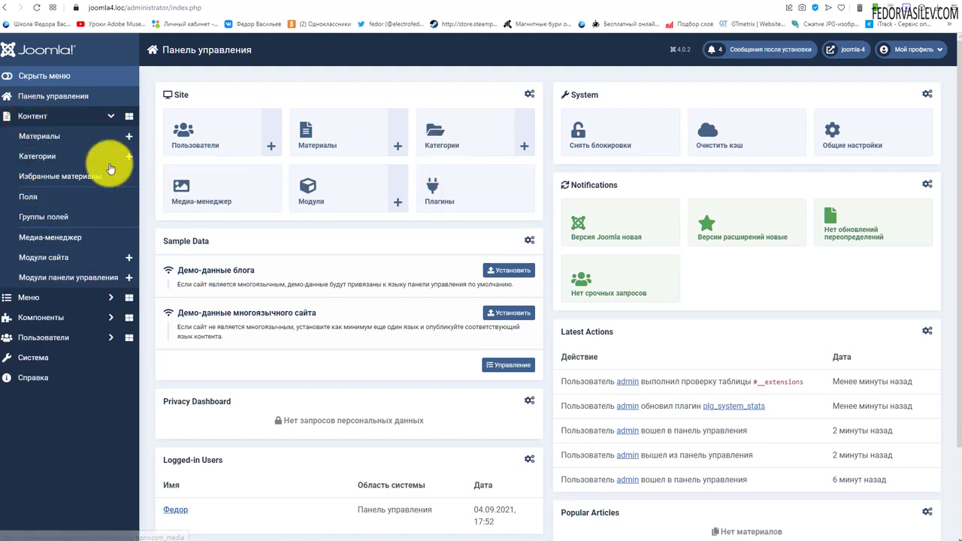
pyautogui.click(34, 118)
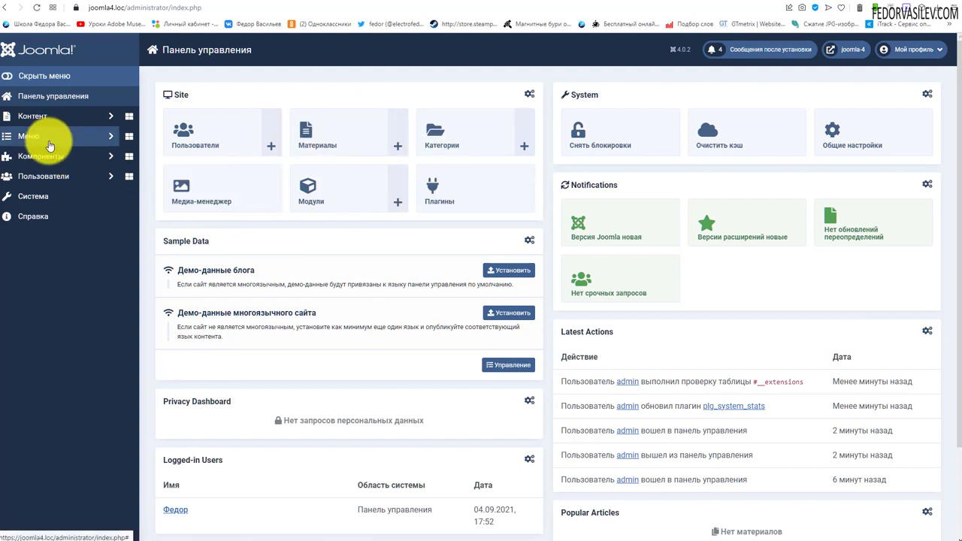
pyautogui.click(43, 116)
pyautogui.click(43, 118)
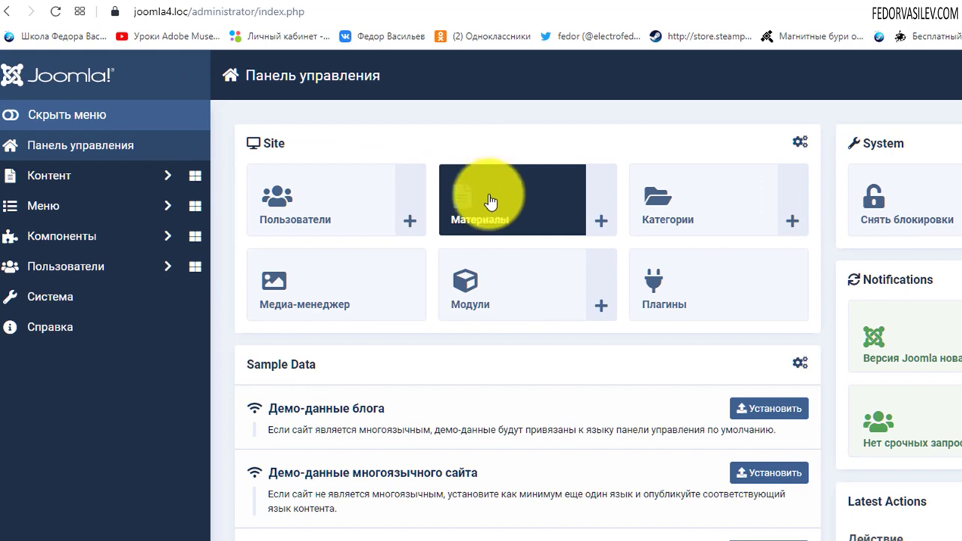
# View the Материалы list, go back to the control panel and start creating a new article
pyautogui.click(489, 195)
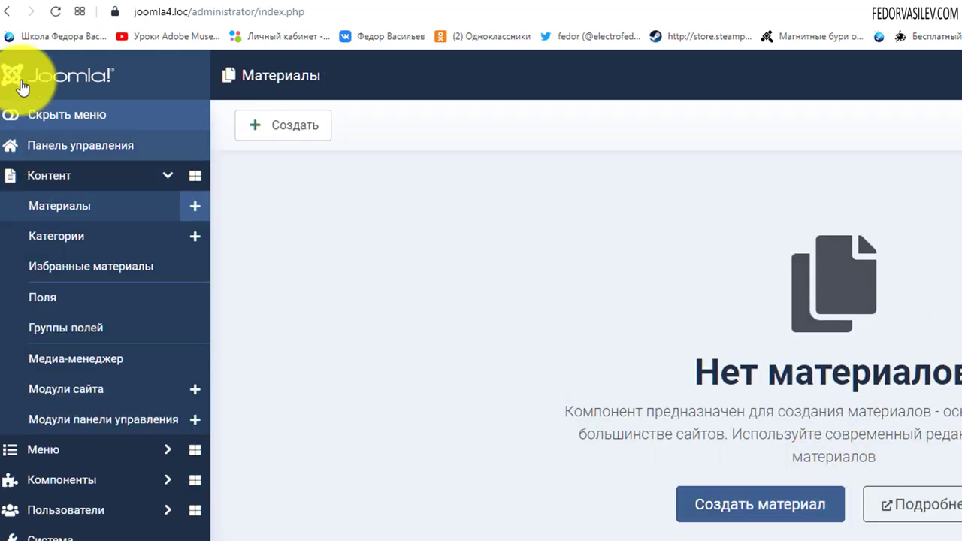
pyautogui.click(6, 11)
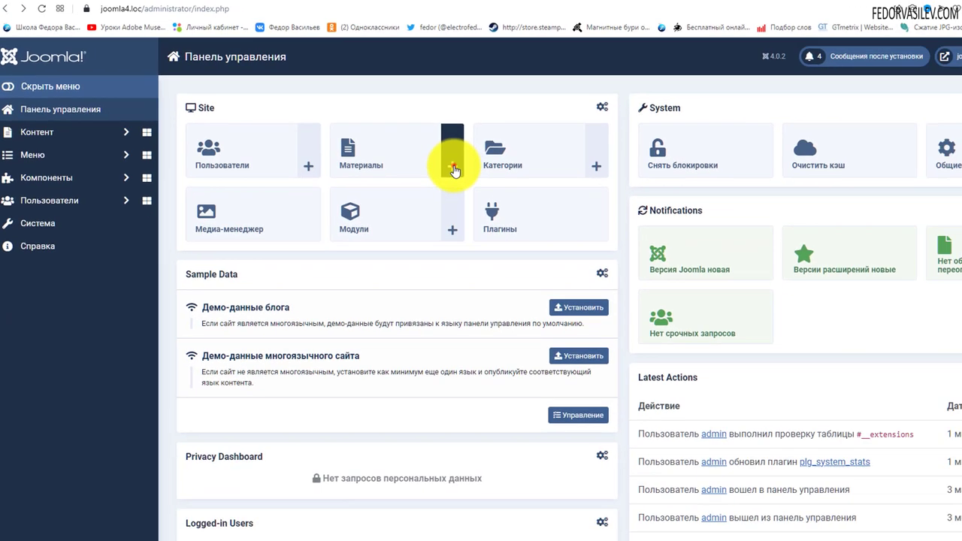
pyautogui.click(600, 223)
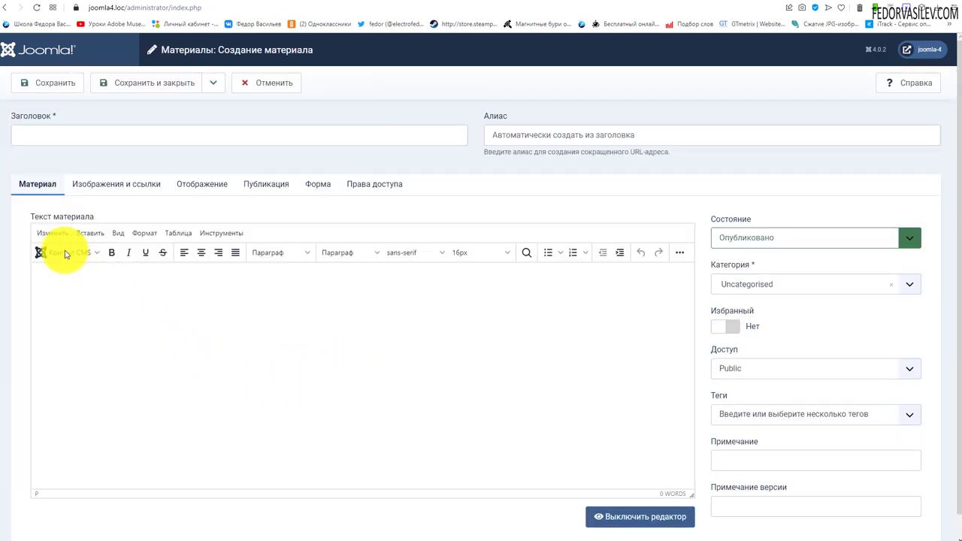
# Leave the article form, review the control panel modules, and view and dismiss the options of the Sample Data module
pyautogui.click(44, 137)
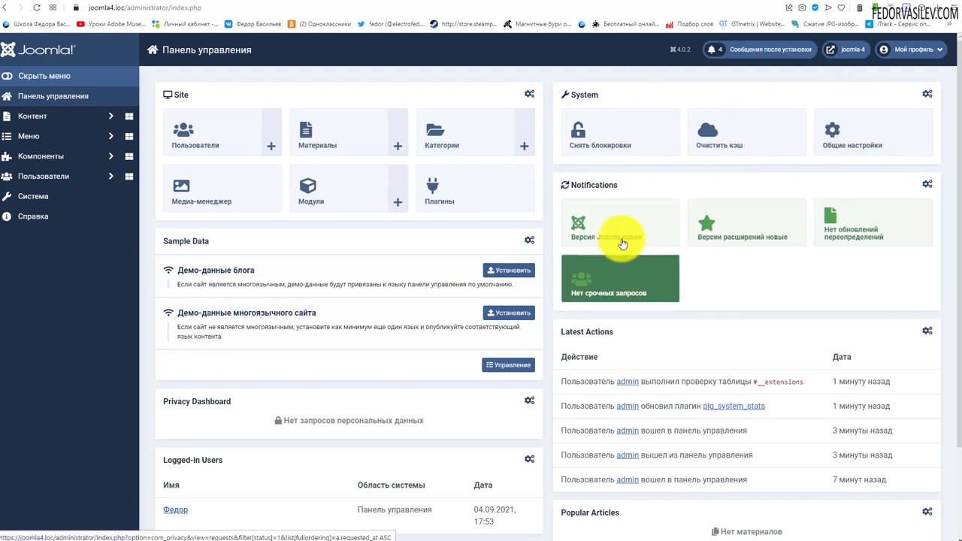
pyautogui.scroll(-3, 314, 257)
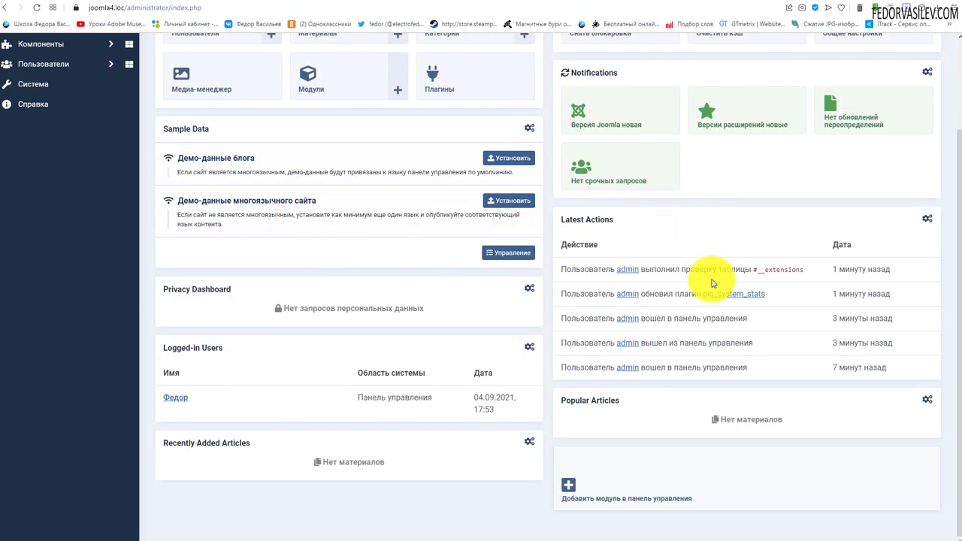
pyautogui.scroll(3, 407, 434)
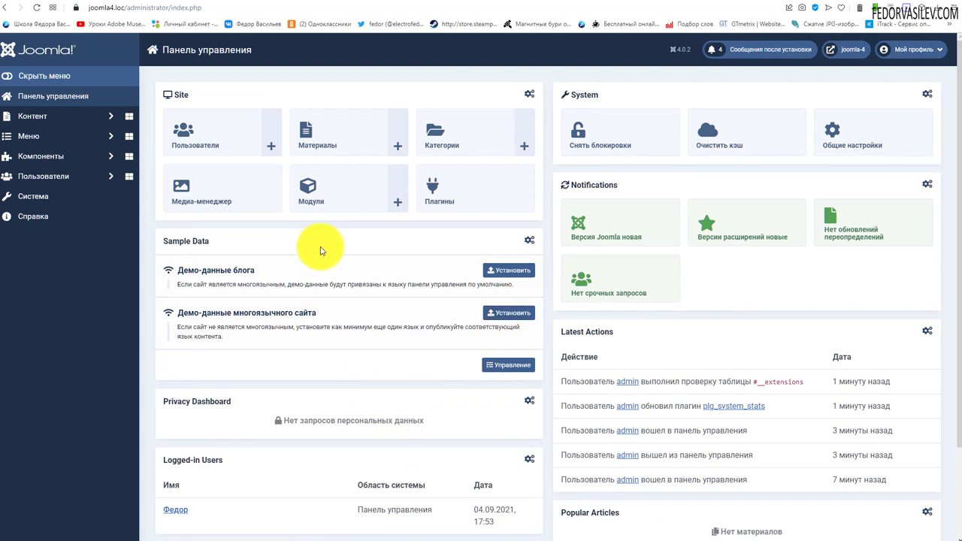
pyautogui.scroll(-3, 320, 251)
pyautogui.scroll(3, 429, 408)
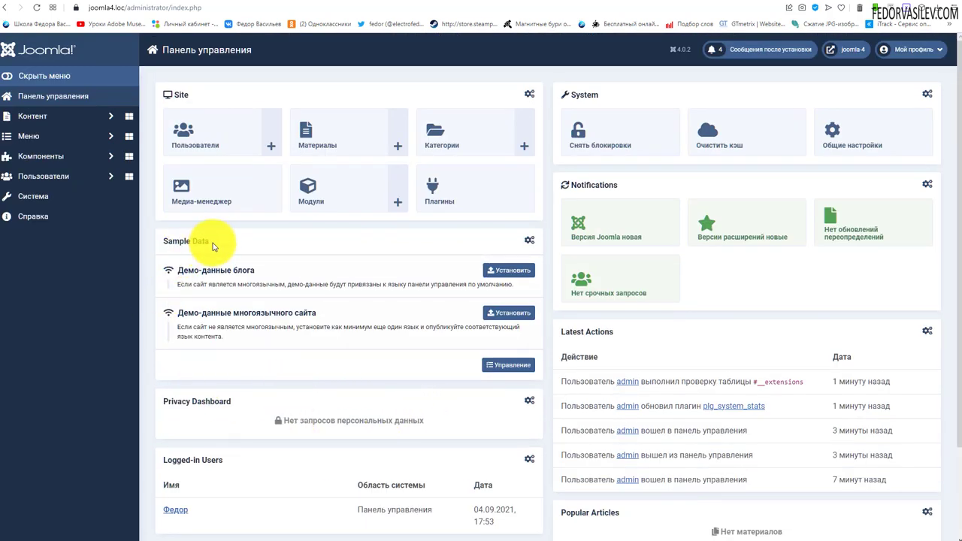
pyautogui.moveTo(213, 247); pyautogui.dragTo(162, 244)
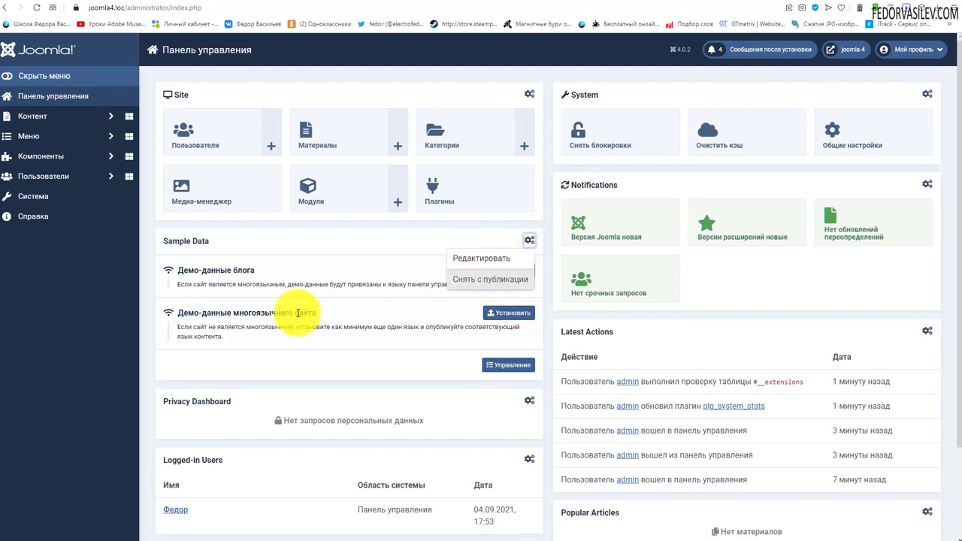
pyautogui.click(336, 235)
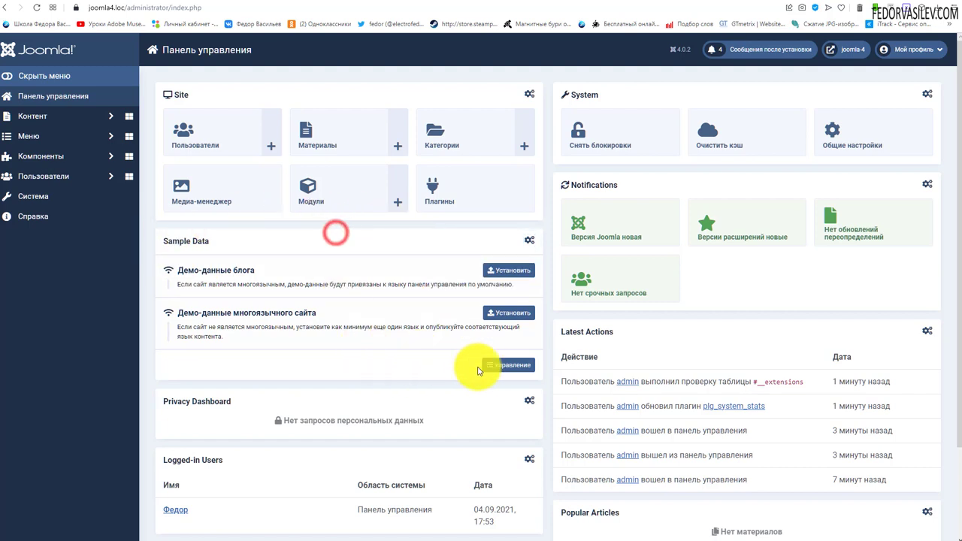
# Go to the sampledata plugins managed from Sample Data, disable both Демо-данные plugins, and return to the control panel
pyautogui.click(509, 363)
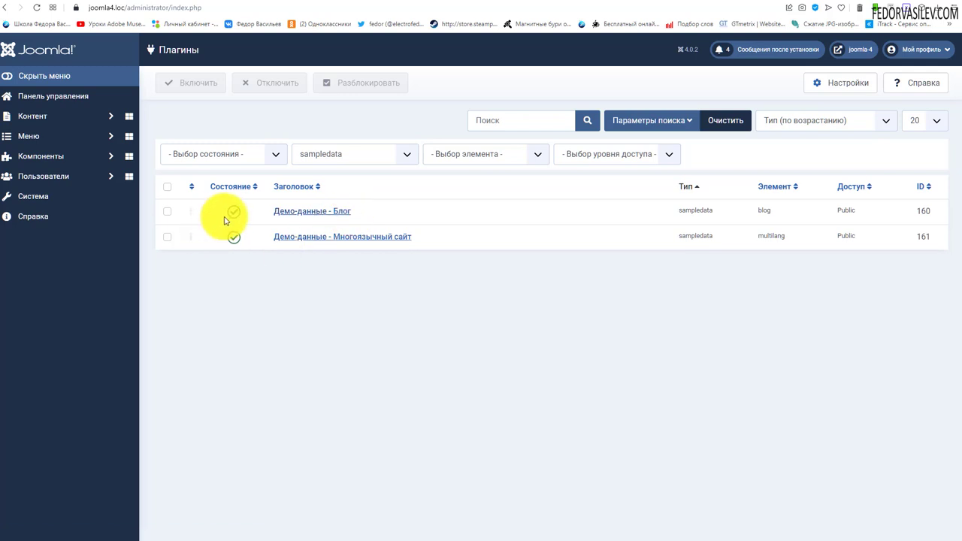
pyautogui.click(167, 186)
pyautogui.click(268, 82)
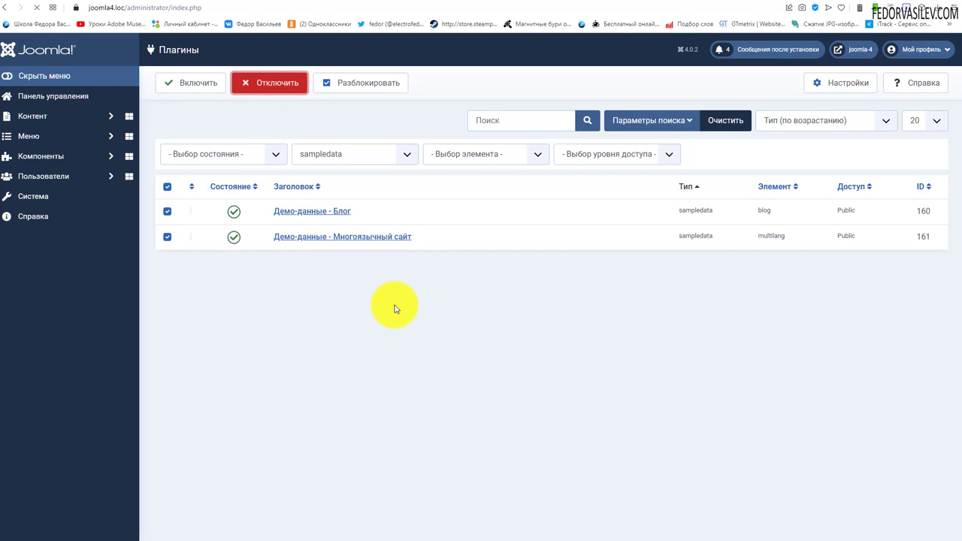
pyautogui.click(54, 101)
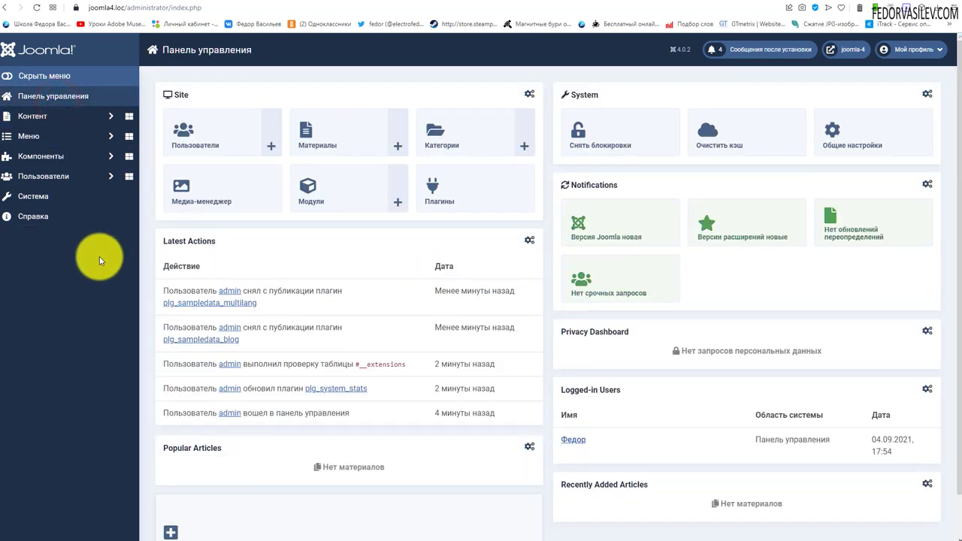
# Examine the logged entries in the Latest Actions module, then unpublish that module from the control panel
pyautogui.scroll(-1, 215, 311)
pyautogui.scroll(1, 364, 314)
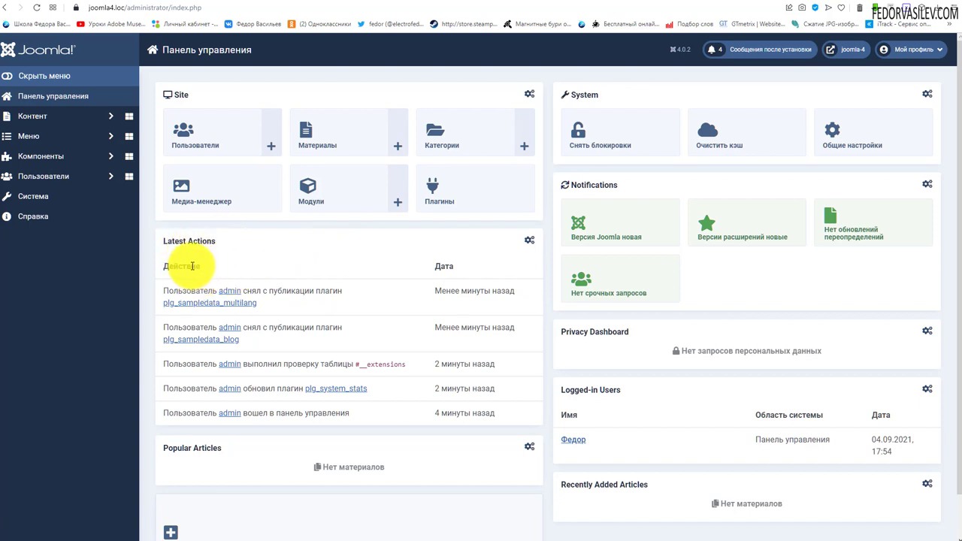
pyautogui.moveTo(216, 245); pyautogui.dragTo(187, 245)
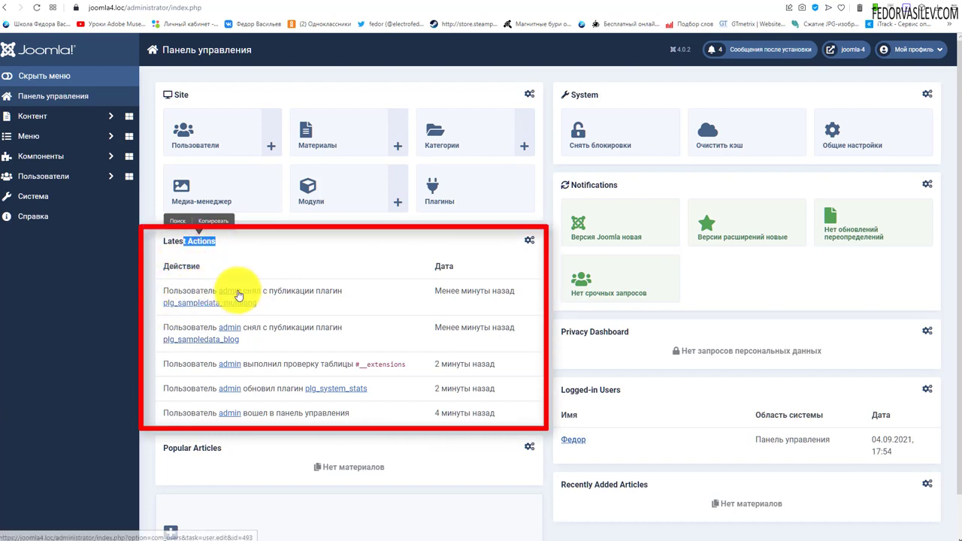
pyautogui.moveTo(306, 305); pyautogui.dragTo(230, 303)
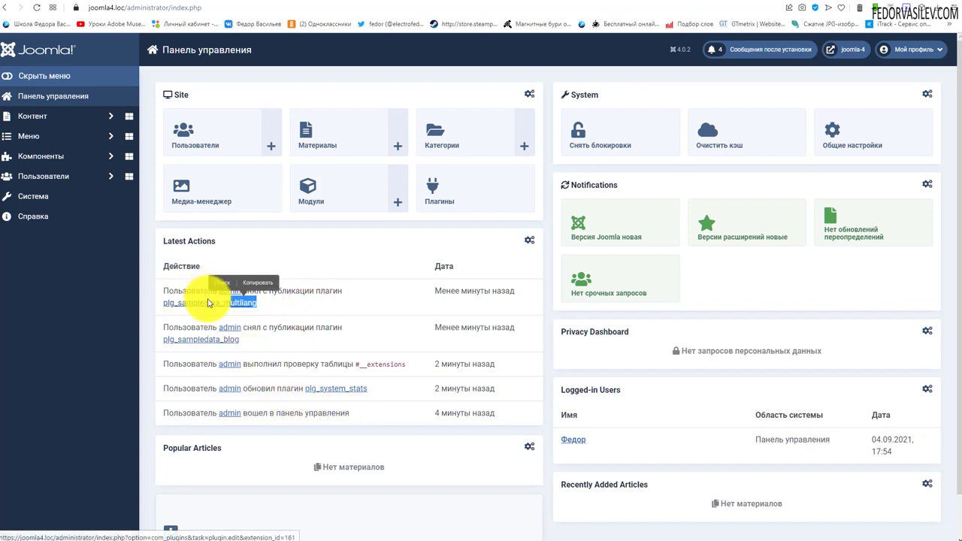
pyautogui.click(194, 268)
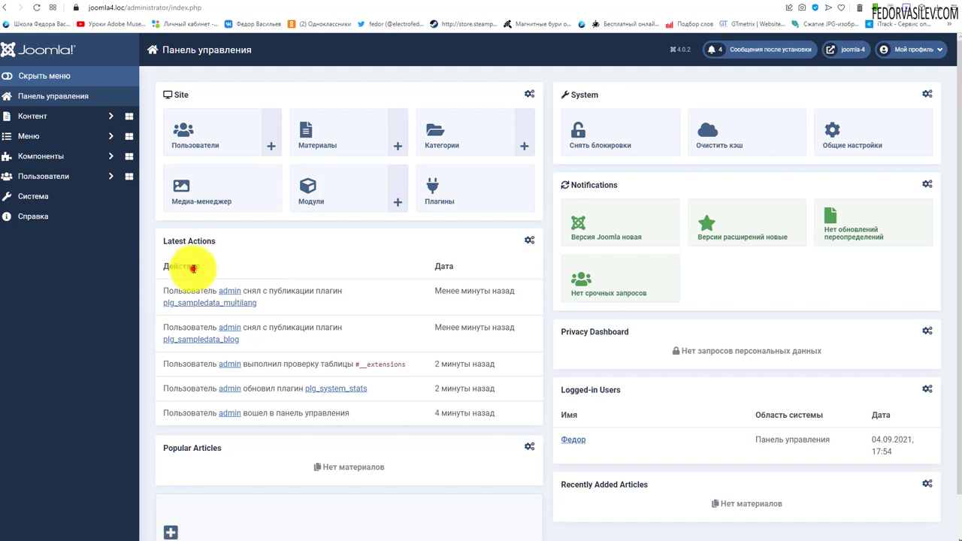
pyautogui.moveTo(174, 266); pyautogui.dragTo(349, 413)
pyautogui.click(369, 250)
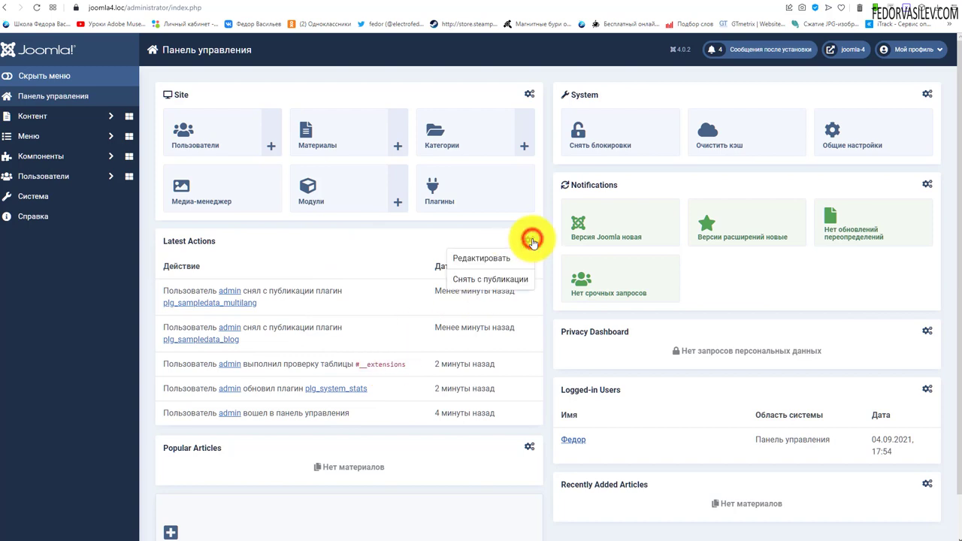
pyautogui.click(513, 278)
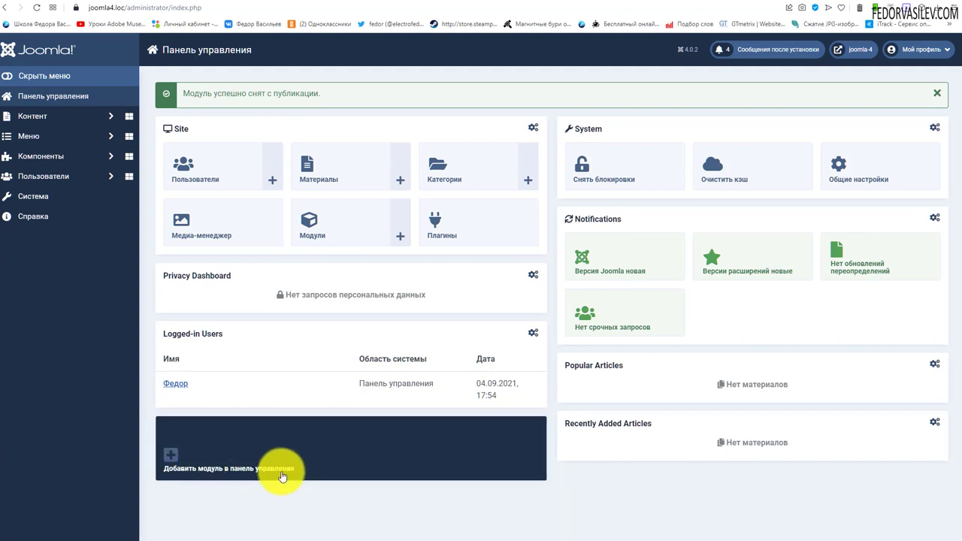
# Start adding a control panel module, look through the available types and choose Информация о сайте
pyautogui.click(234, 445)
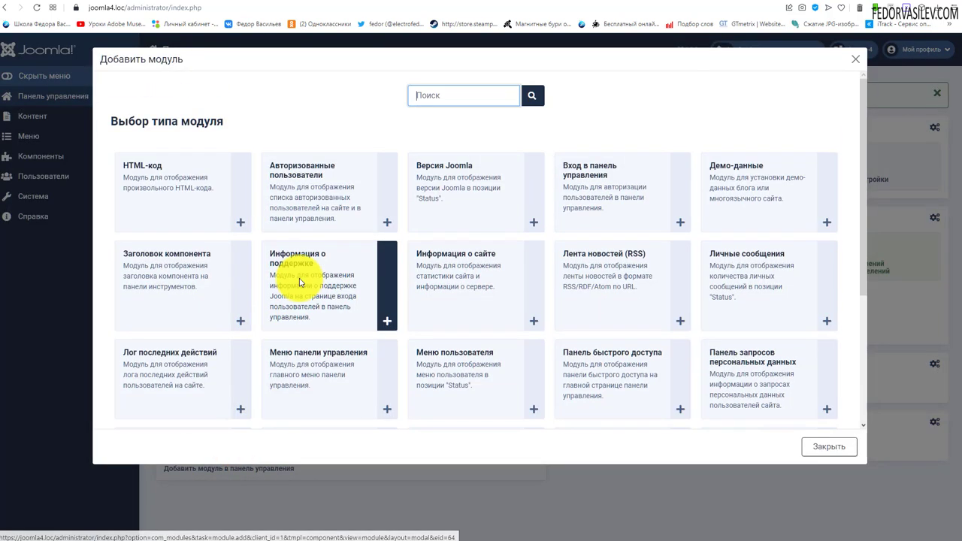
pyautogui.scroll(-5, 157, 186)
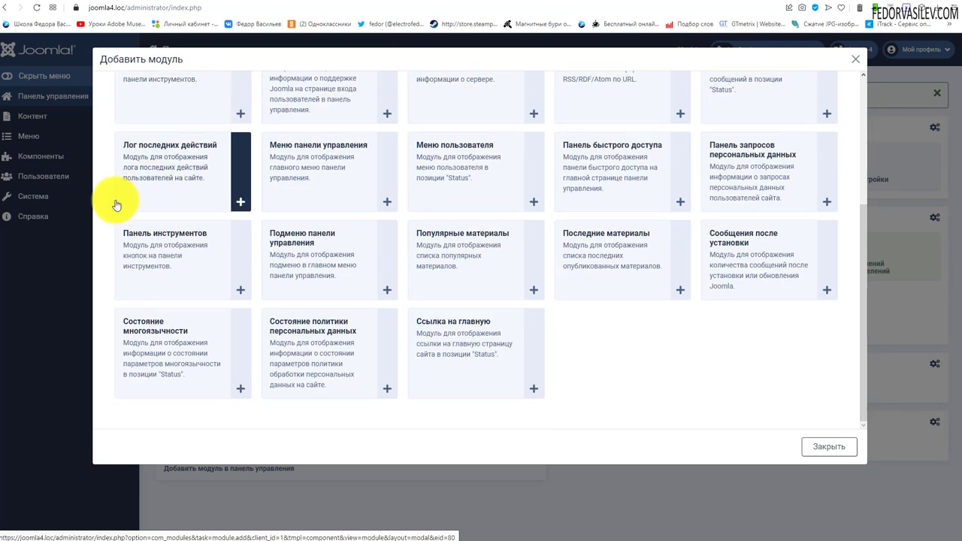
pyautogui.scroll(5, 496, 327)
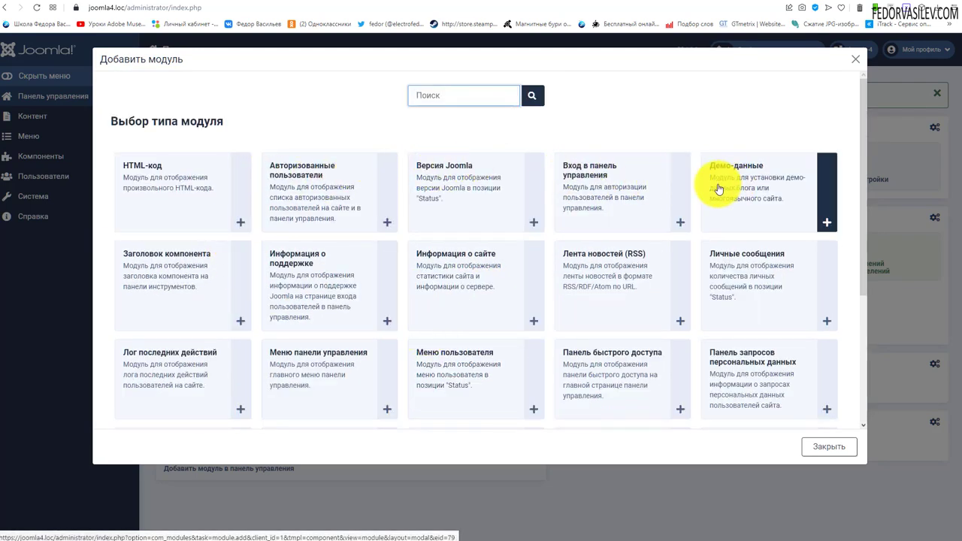
pyautogui.scroll(-1, 509, 151)
pyautogui.scroll(1, 391, 224)
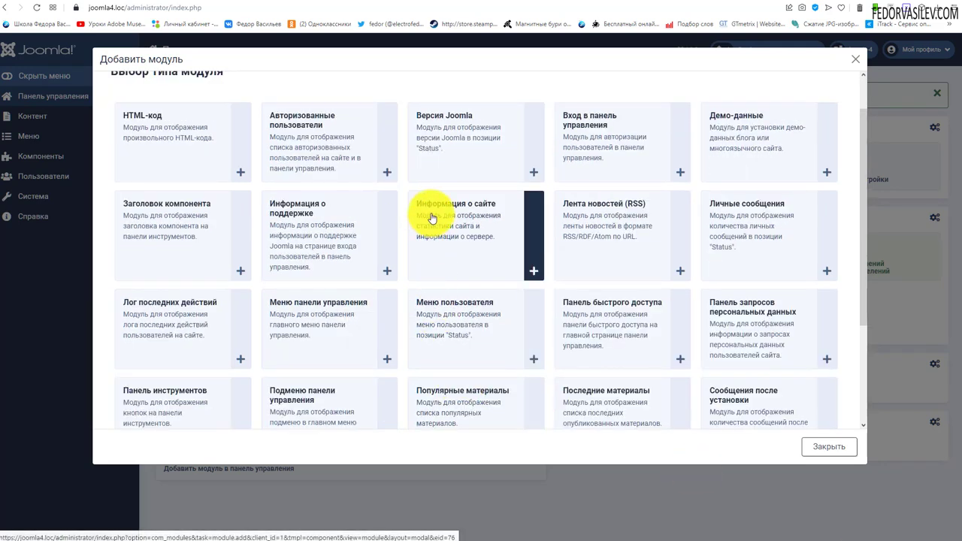
pyautogui.click(478, 237)
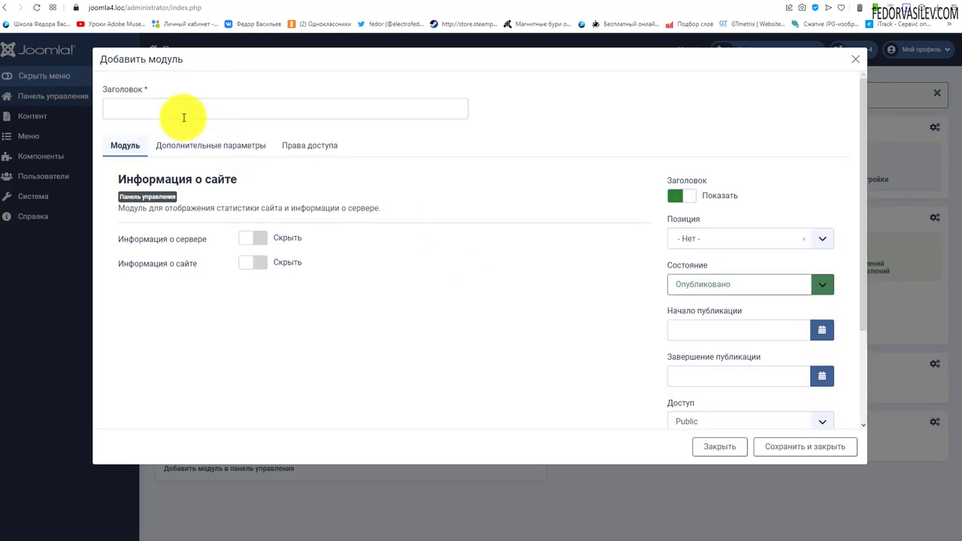
# Title the module Информация and set both Информация о сервере and Информация о сайте to Показать
pyautogui.scroll(-2, 416, 328)
pyautogui.scroll(2, 416, 328)
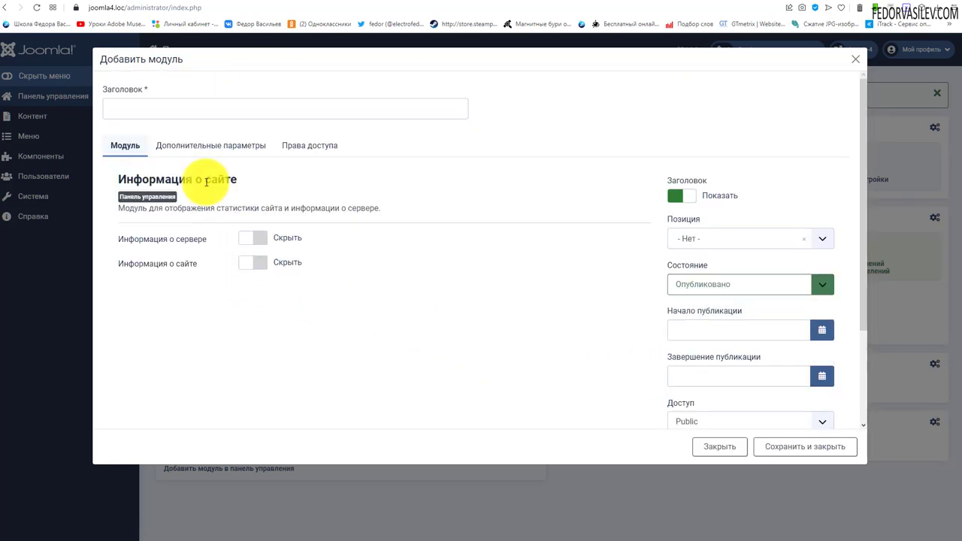
pyautogui.click(140, 108)
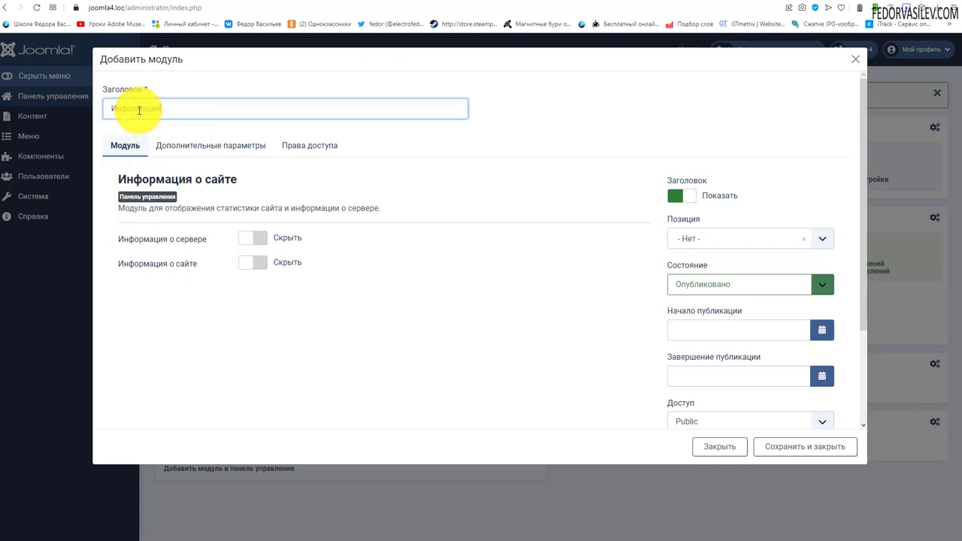
pyautogui.write('Информация')
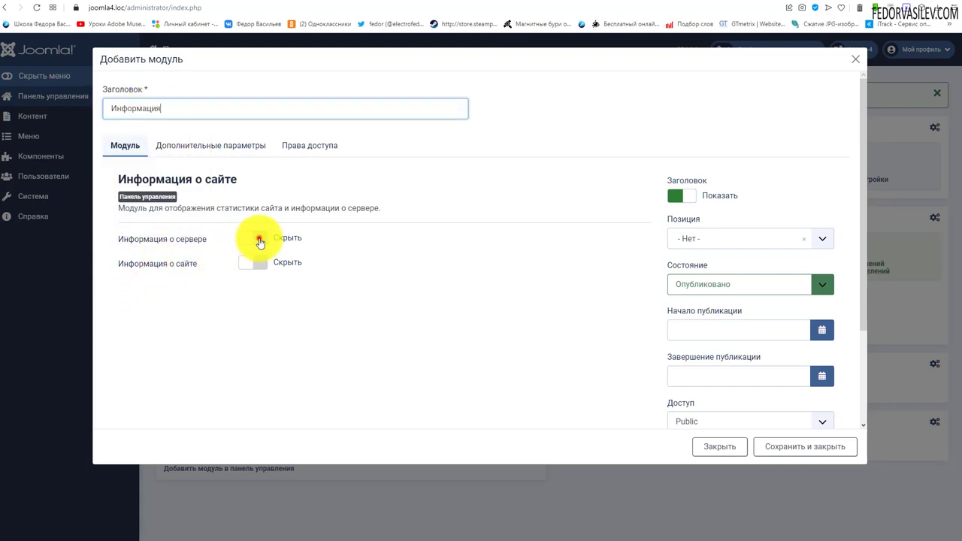
pyautogui.click(256, 238)
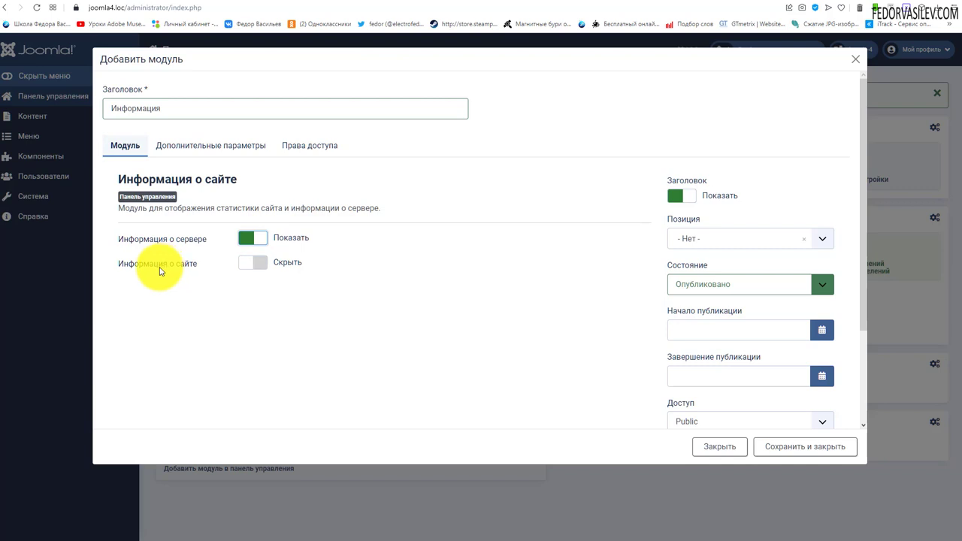
pyautogui.click(256, 263)
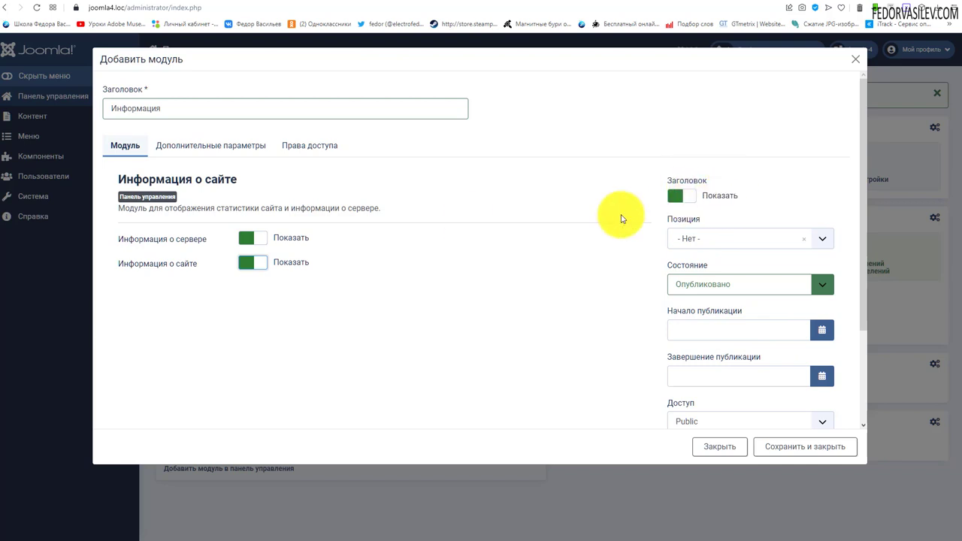
# Set the position of the new site information module to Cpanel [cpanel]
pyautogui.doubleClick(168, 108)
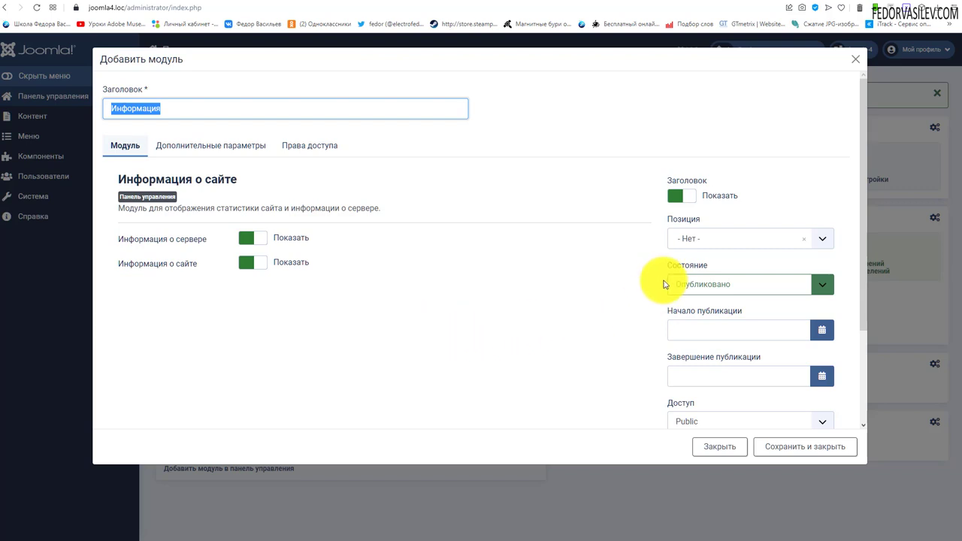
pyautogui.click(688, 239)
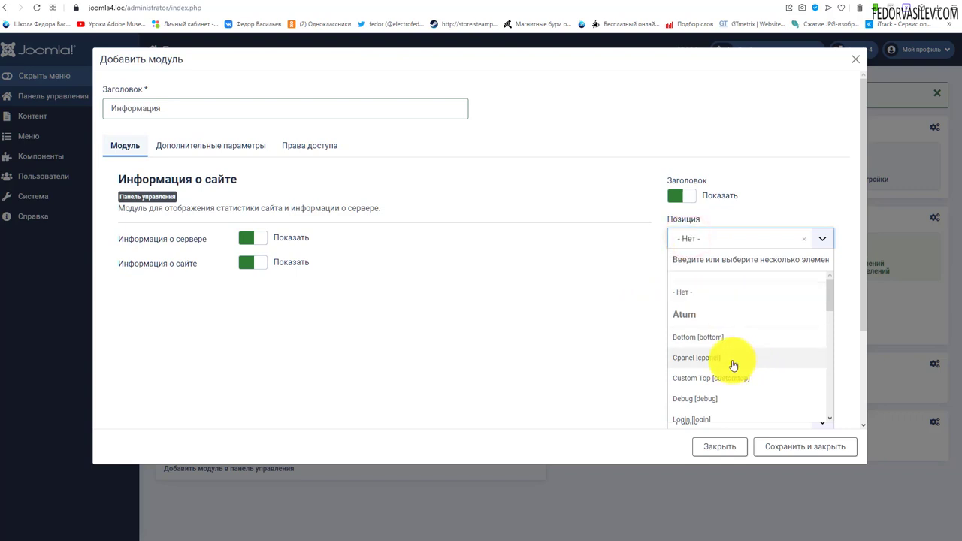
pyautogui.click(693, 360)
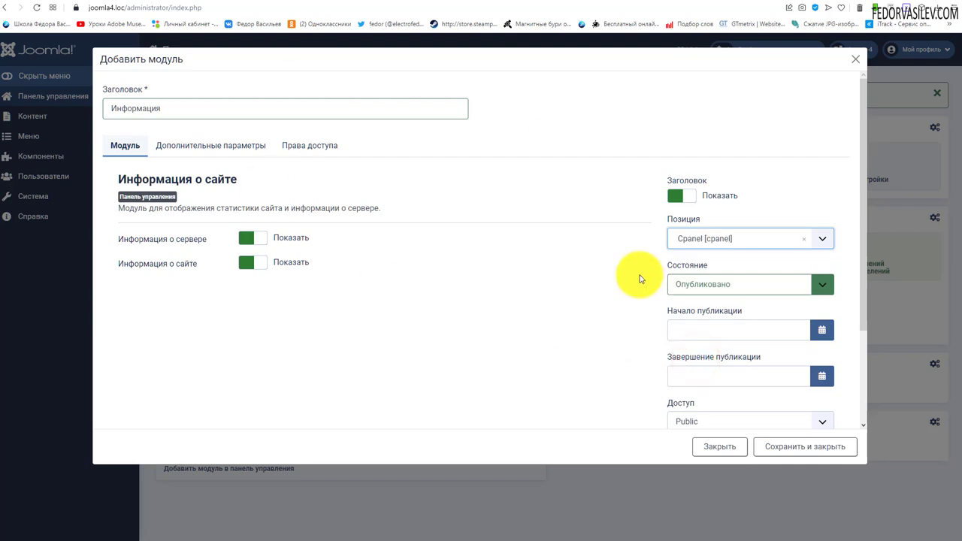
# Check the module's remaining settings, including Дополнительные параметры and Права доступа, then save and close it
pyautogui.scroll(-3, 563, 328)
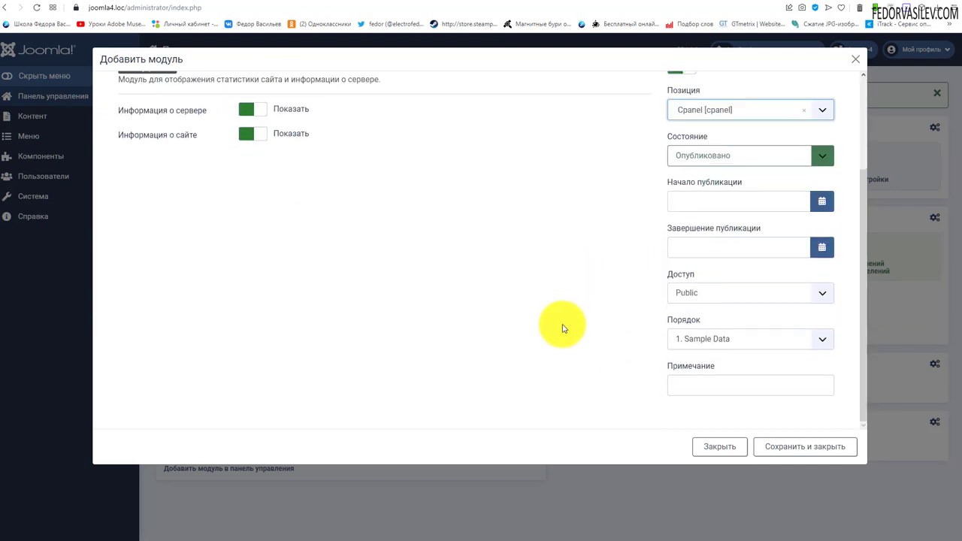
pyautogui.scroll(3, 563, 328)
pyautogui.click(189, 145)
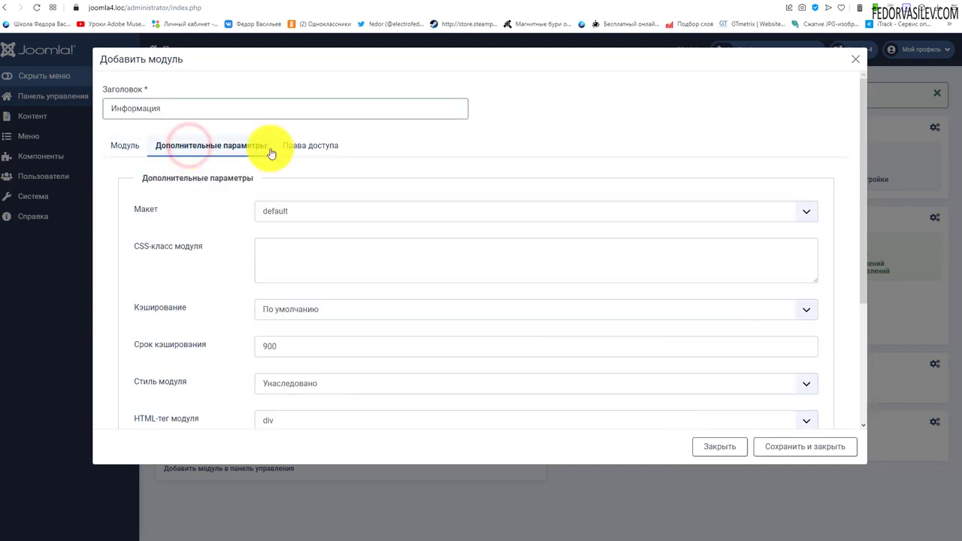
pyautogui.click(298, 150)
pyautogui.click(126, 148)
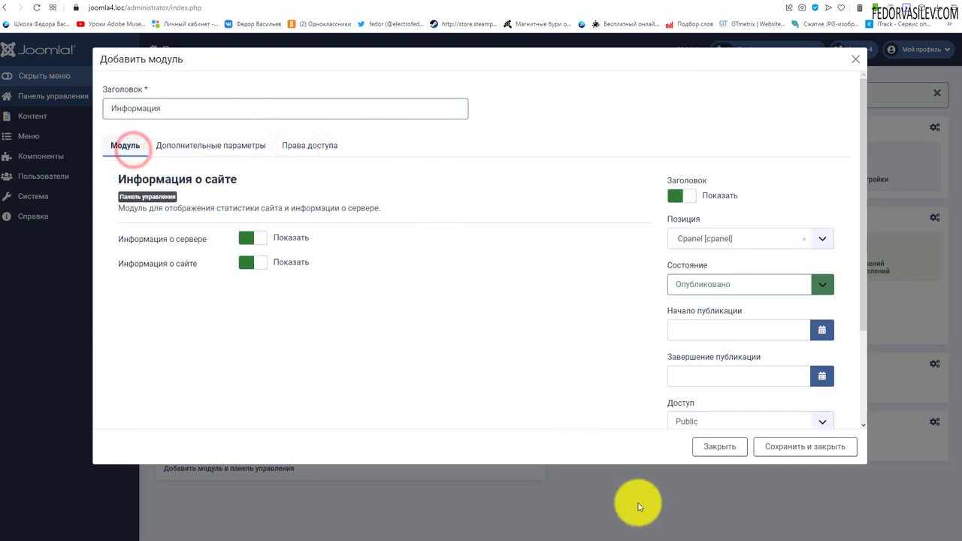
pyautogui.click(812, 451)
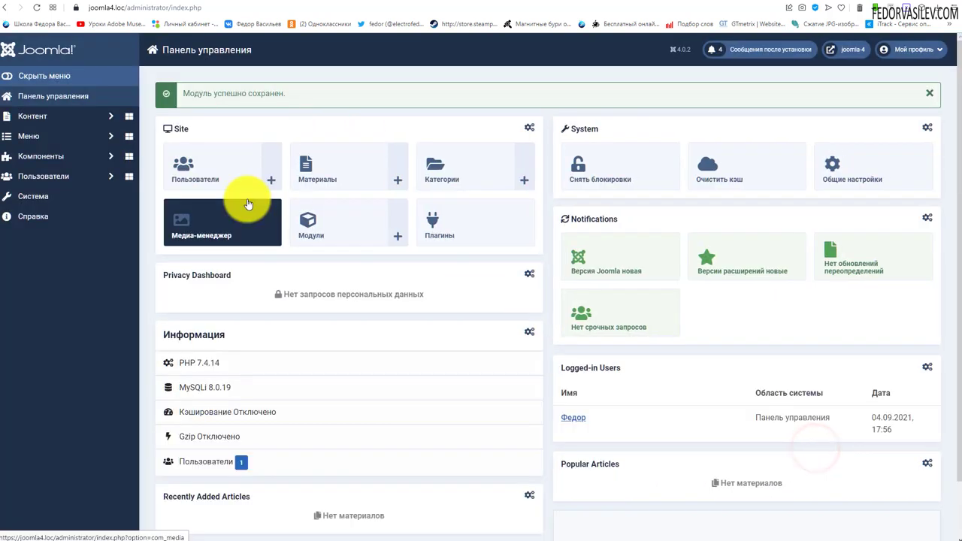
# Examine the server and site details shown in the new Информация module on the control panel
pyautogui.scroll(-2, 225, 248)
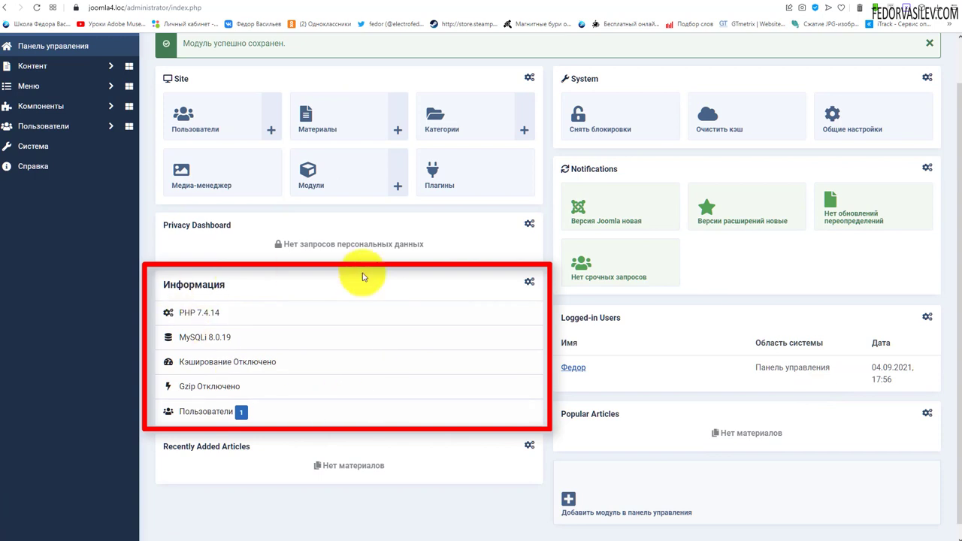
pyautogui.moveTo(228, 285); pyautogui.dragTo(178, 284)
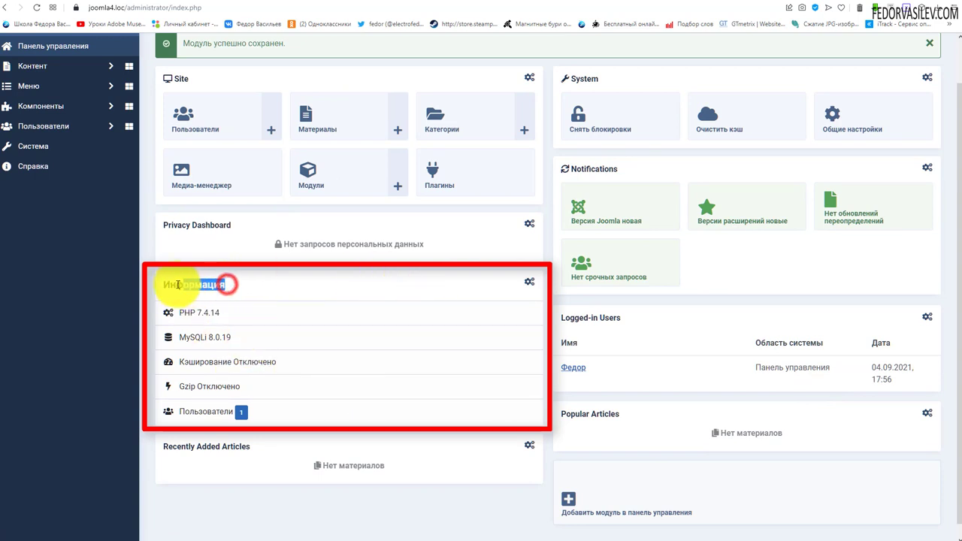
pyautogui.click(258, 283)
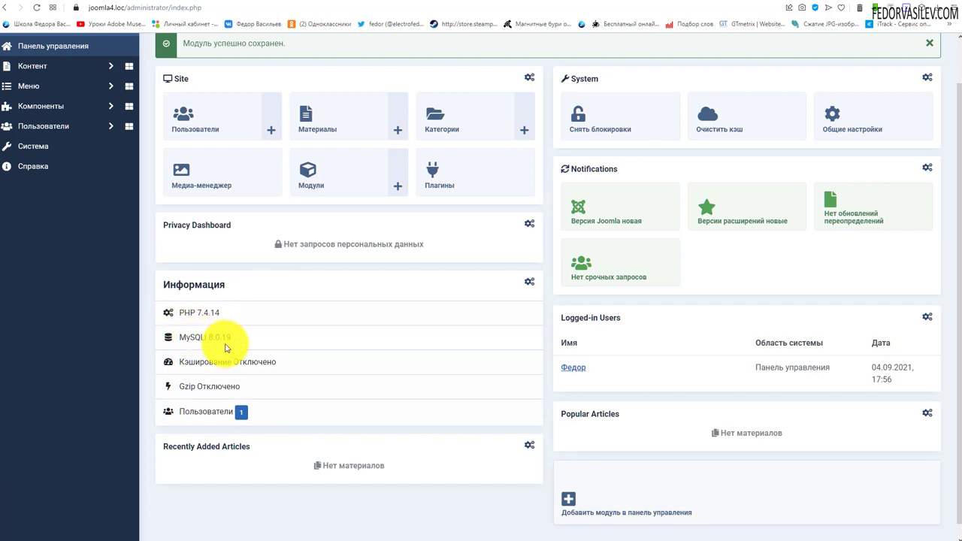
# Check the caching, Gzip and user entries in the Информация module, including the linked user list, and return to the control panel
pyautogui.moveTo(266, 366); pyautogui.dragTo(197, 366)
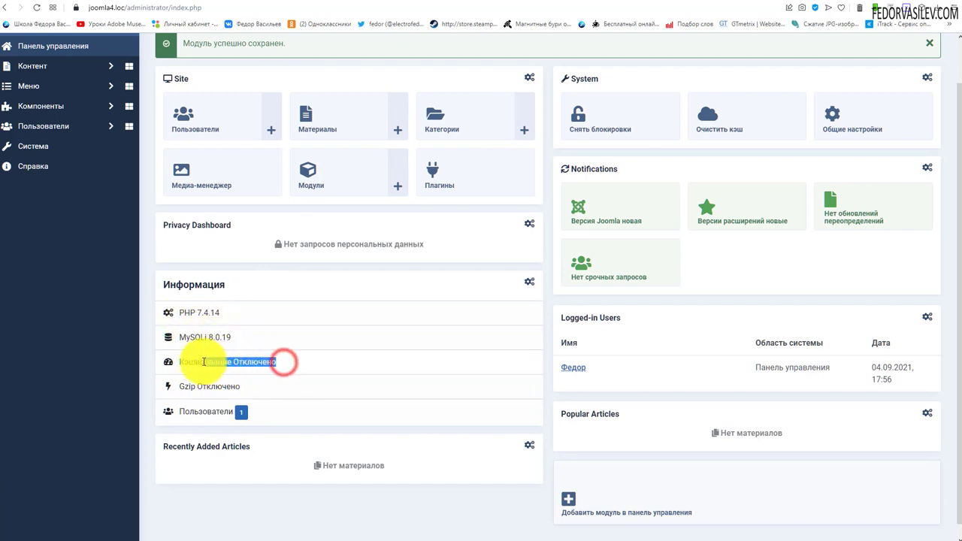
pyautogui.moveTo(246, 387); pyautogui.dragTo(195, 386)
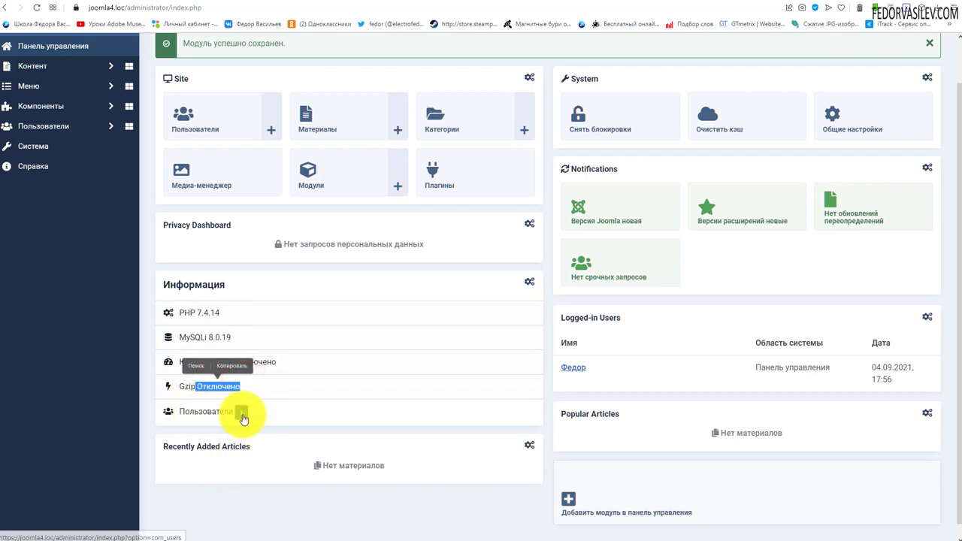
pyautogui.click(239, 413)
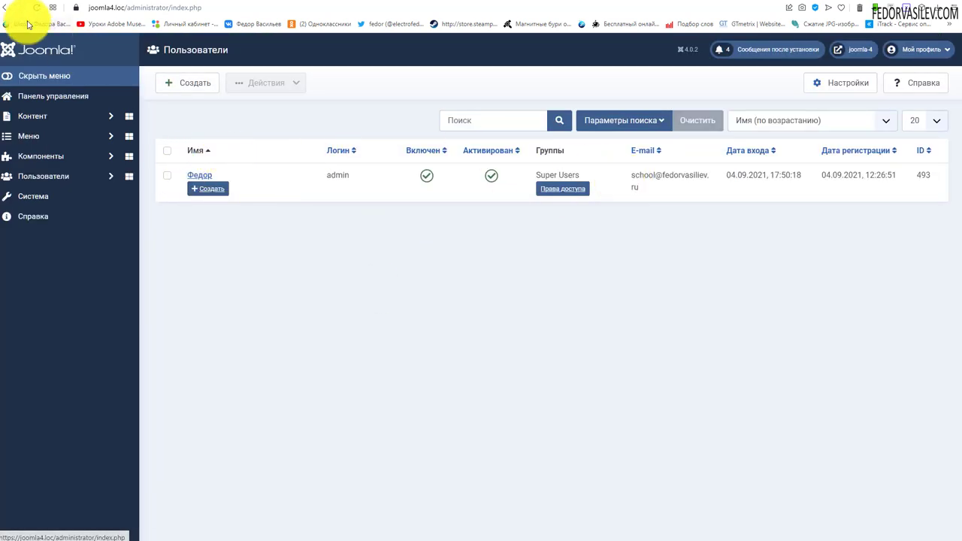
pyautogui.click(6, 7)
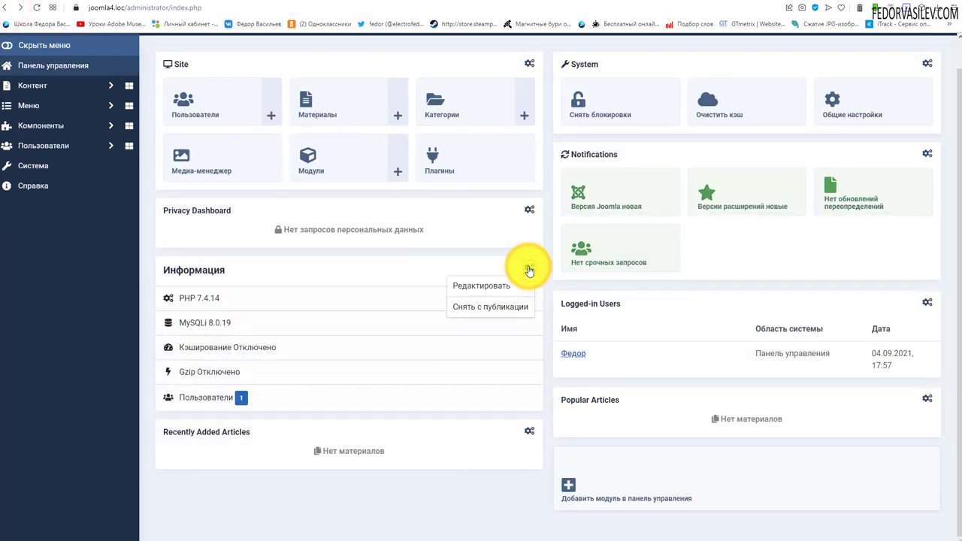
# Review the Заголовок field in the Информация module's settings and close them without changes
pyautogui.click(487, 285)
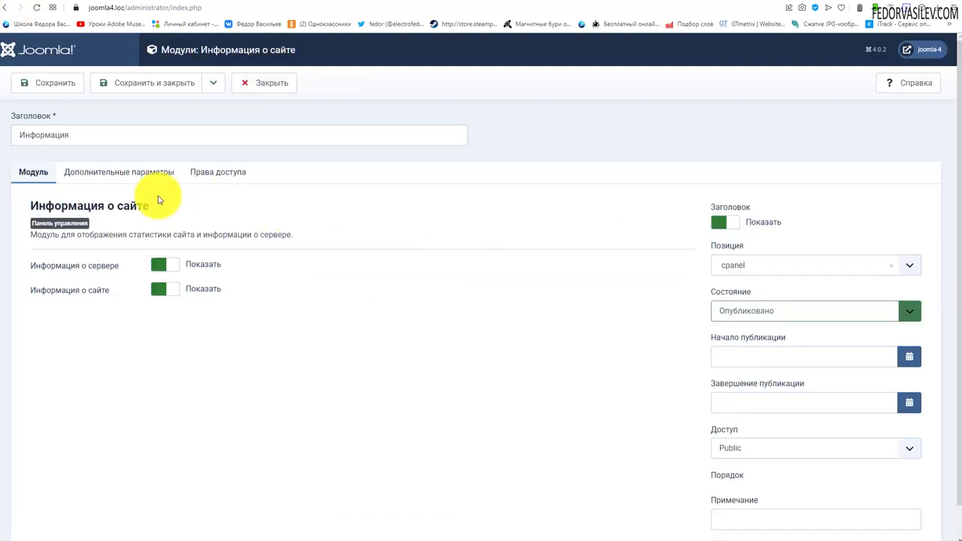
pyautogui.moveTo(88, 134); pyautogui.dragTo(11, 127)
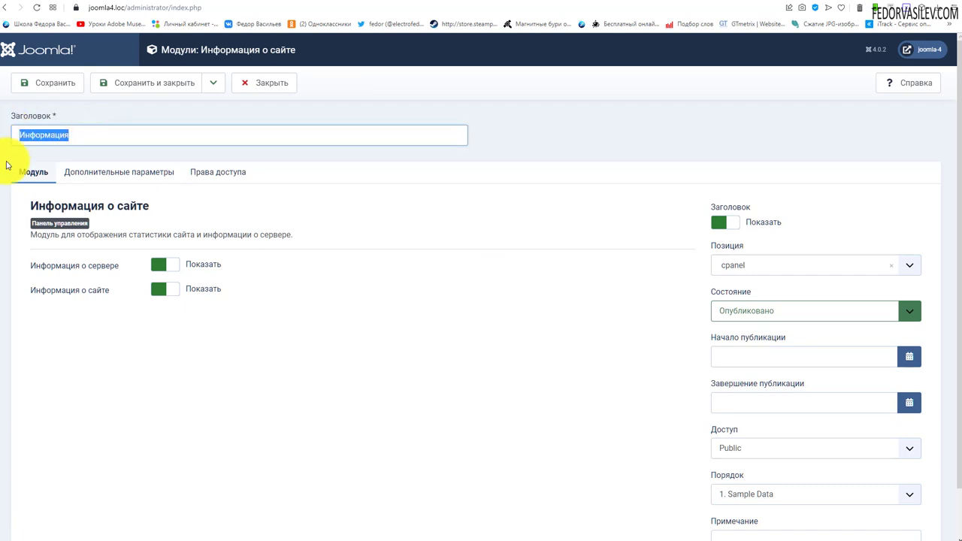
pyautogui.click(267, 84)
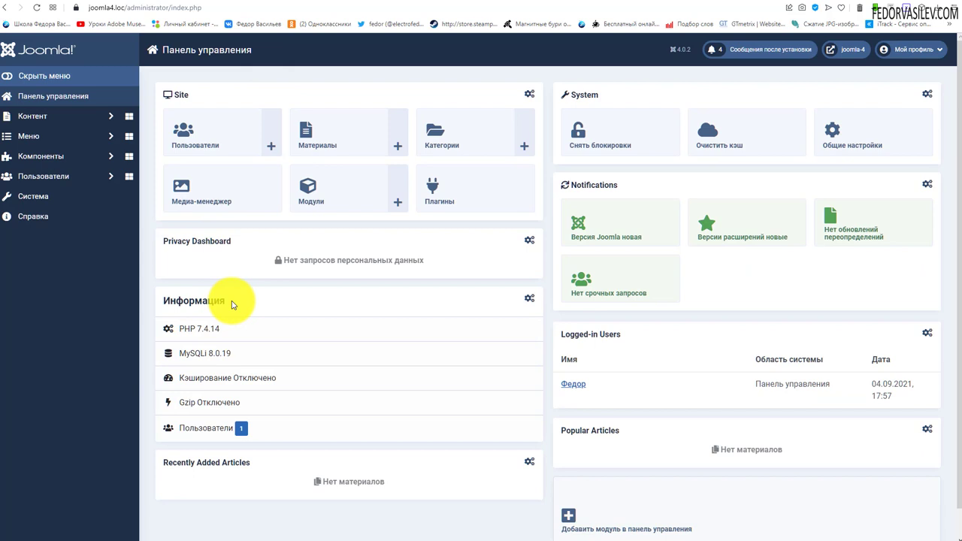
# Compare the headings of the Информация, Site, System and Notifications modules and view the Notifications module's available actions
pyautogui.moveTo(227, 301); pyautogui.dragTo(176, 301)
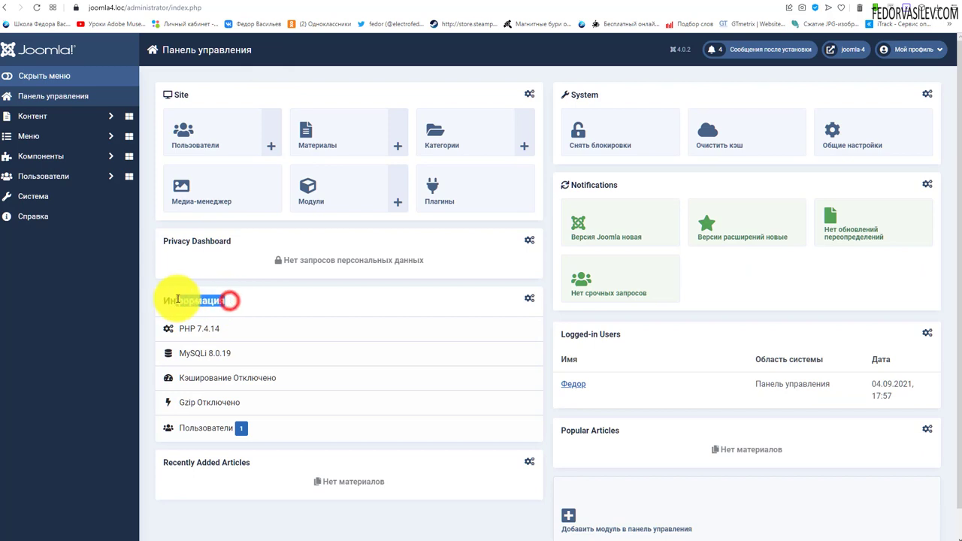
pyautogui.doubleClick(183, 95)
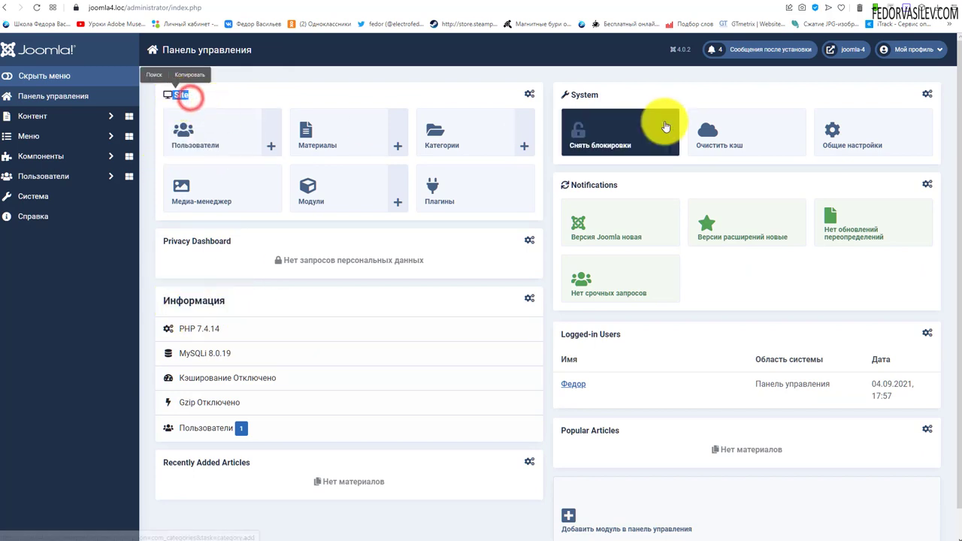
pyautogui.doubleClick(615, 96)
pyautogui.moveTo(629, 186); pyautogui.dragTo(577, 185)
pyautogui.click(928, 185)
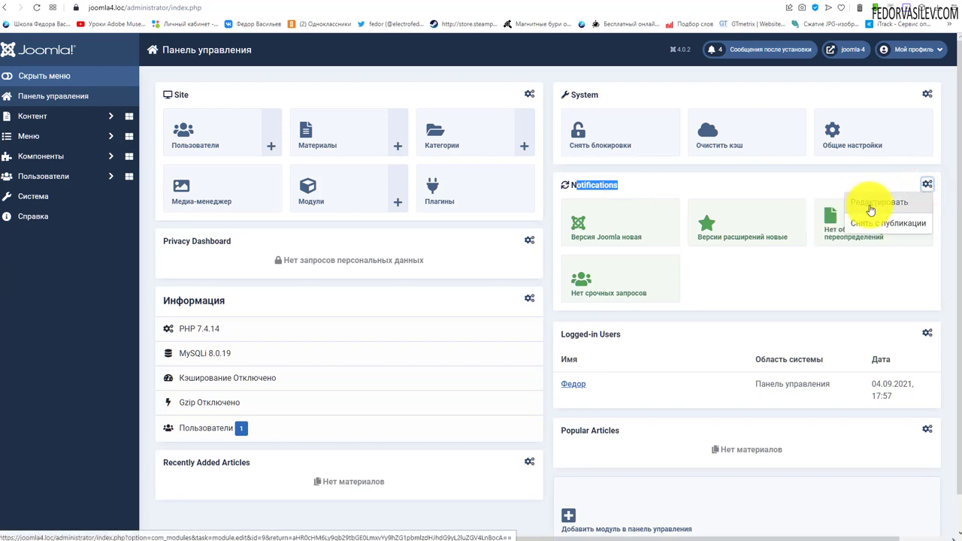
# Unpublish the Информация module from the control panel
pyautogui.click(438, 301)
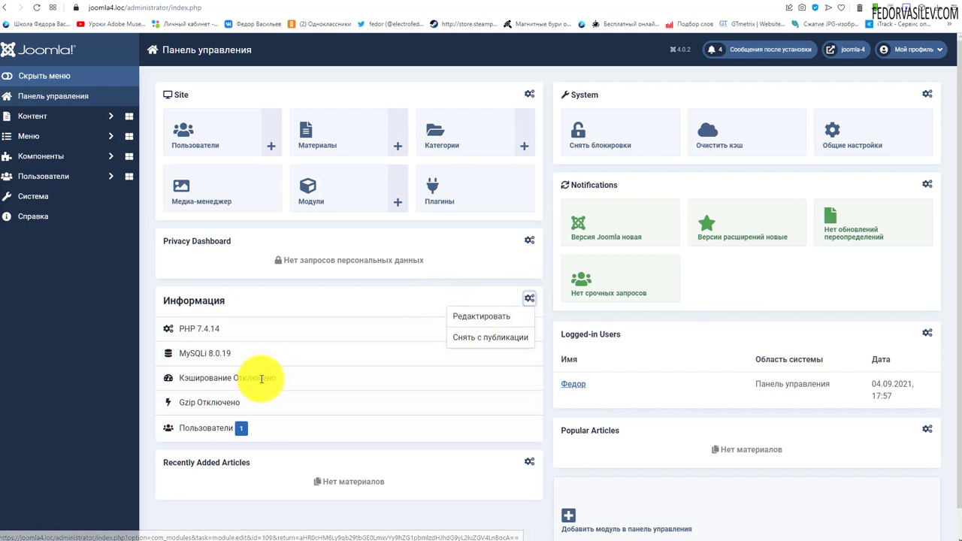
pyautogui.click(462, 337)
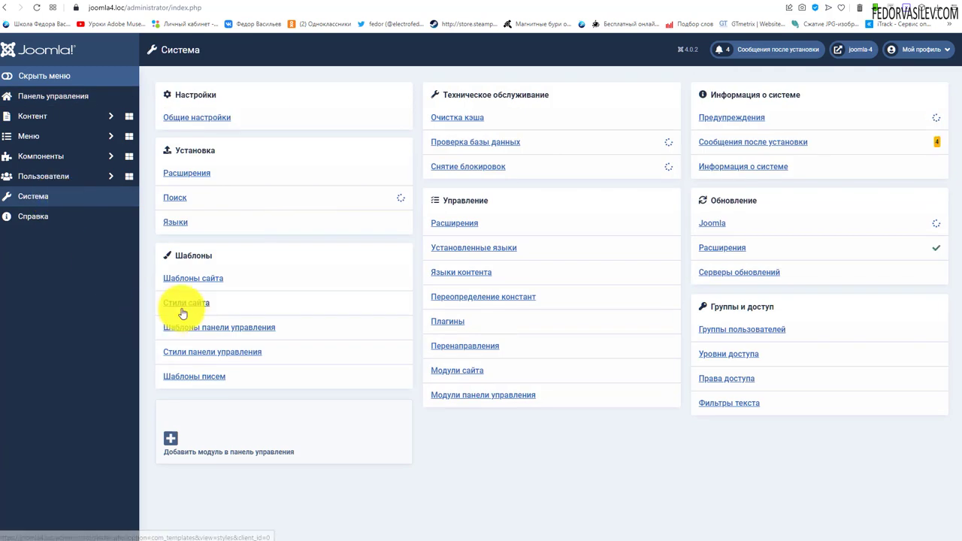
# Look over the Cassiopeia - Default style in the site template styles and return to the main control panel
pyautogui.click(185, 308)
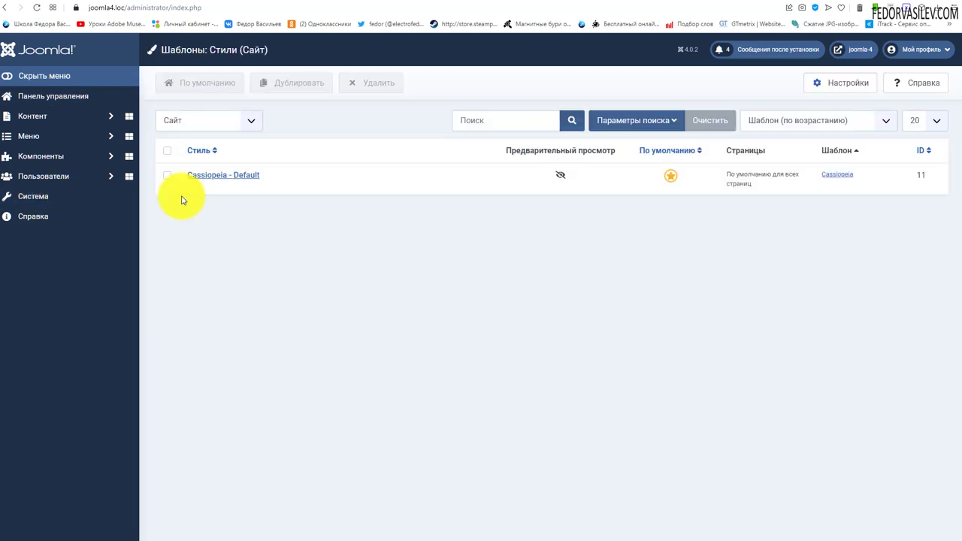
pyautogui.click(191, 180)
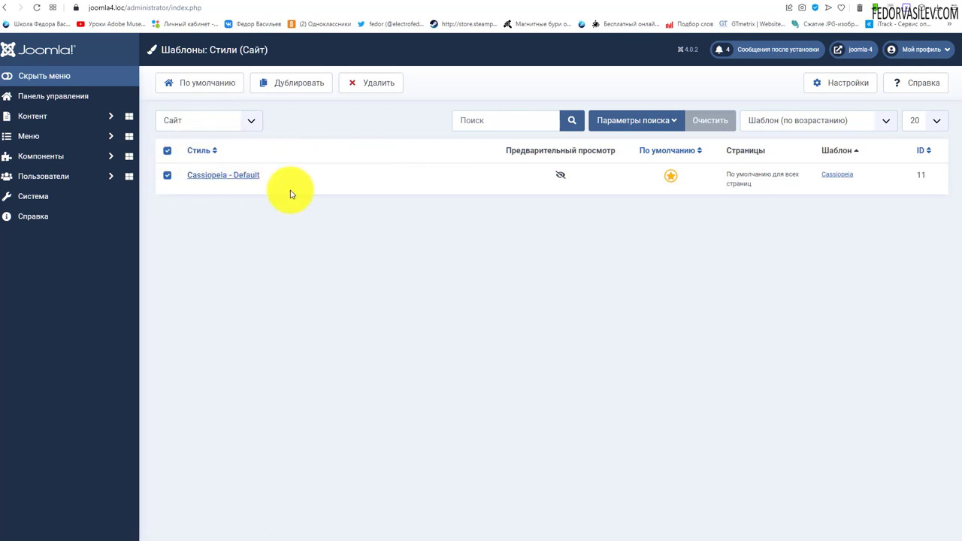
pyautogui.click(165, 175)
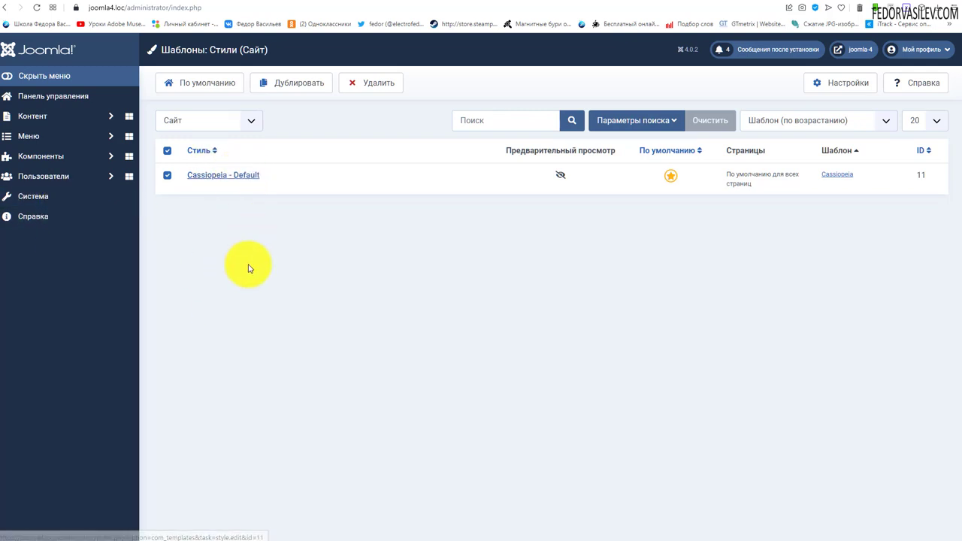
pyautogui.click(54, 97)
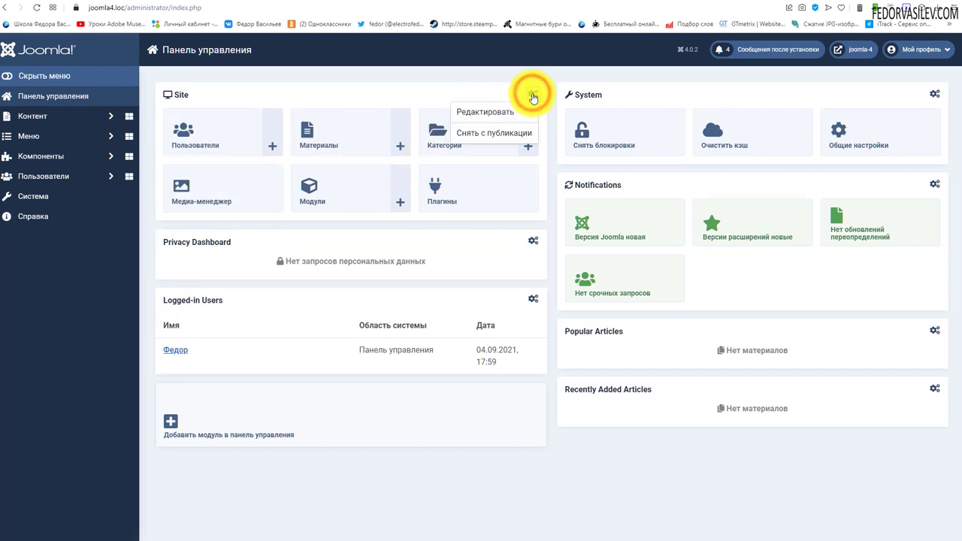
# Open the Site quick-access module for editing and change its title to Быстрый доступ
pyautogui.click(487, 112)
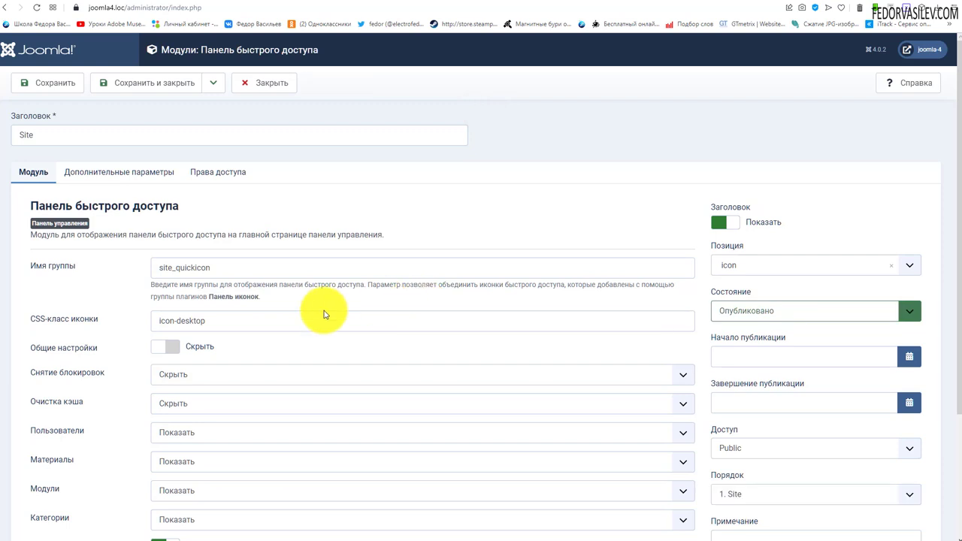
pyautogui.doubleClick(41, 138)
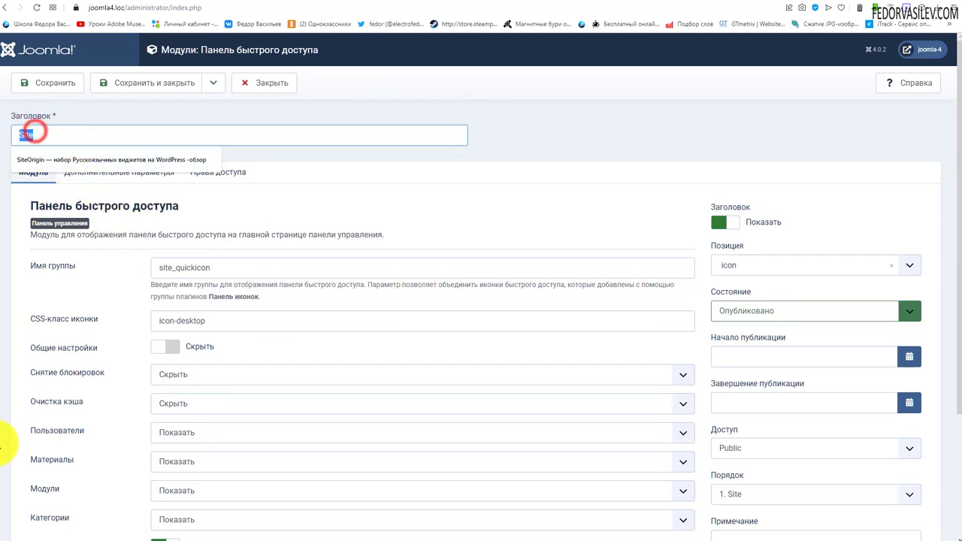
pyautogui.write('Быстрый доступ')
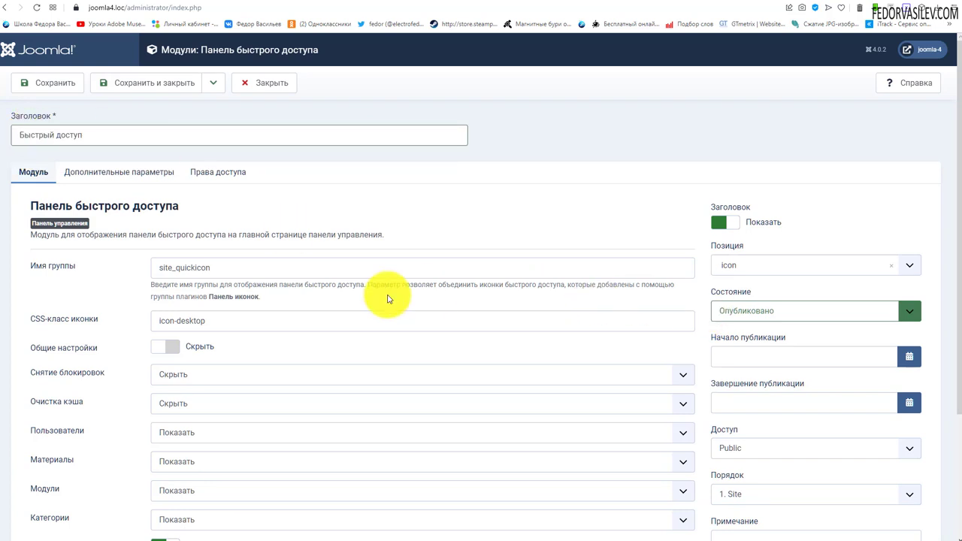
# Set Стили to Показать in the quick-access module, then save and close it
pyautogui.scroll(-2, 50, 259)
pyautogui.scroll(-1, 166, 249)
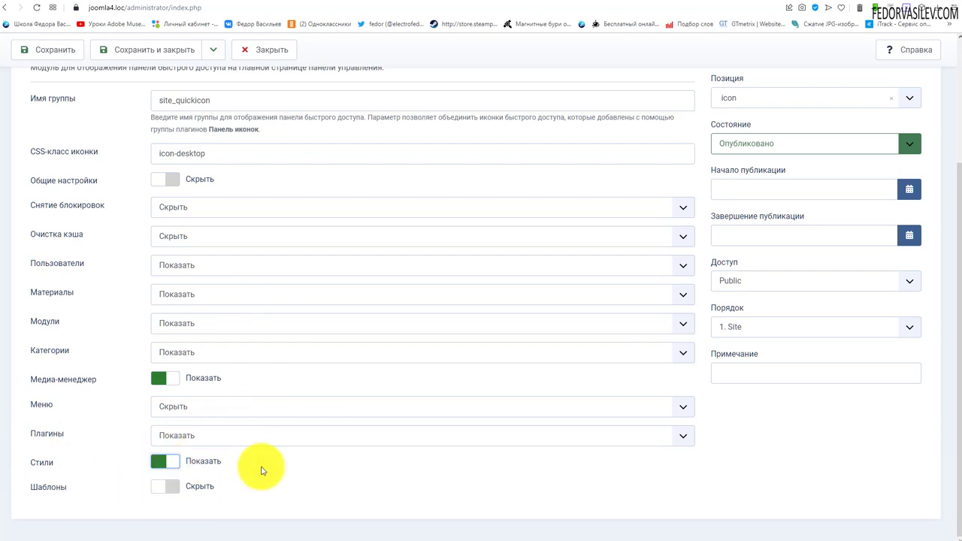
pyautogui.scroll(3, 264, 471)
pyautogui.click(146, 82)
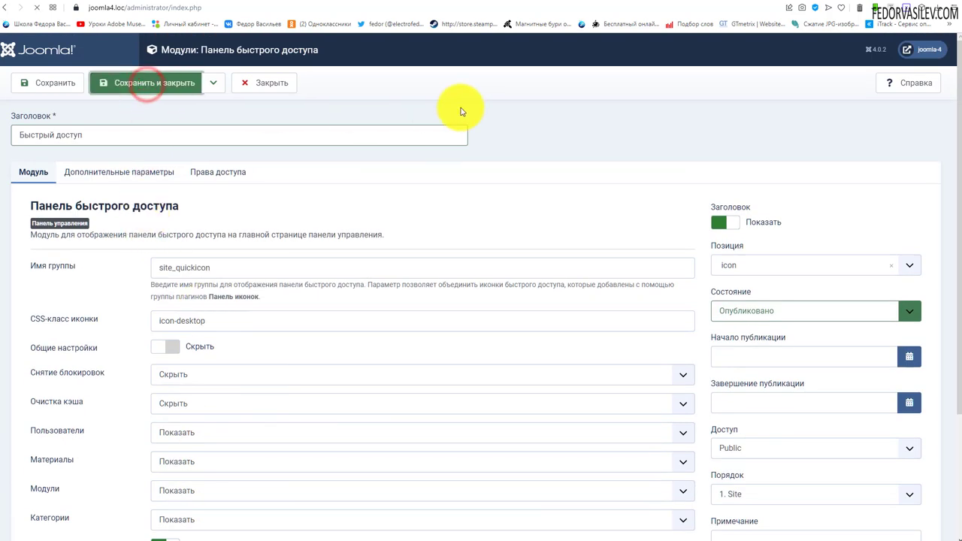
# Check the Быстрый доступ heading and test its Стили shortcut, then return to the control panel
pyautogui.moveTo(243, 123); pyautogui.dragTo(203, 129)
pyautogui.click(311, 76)
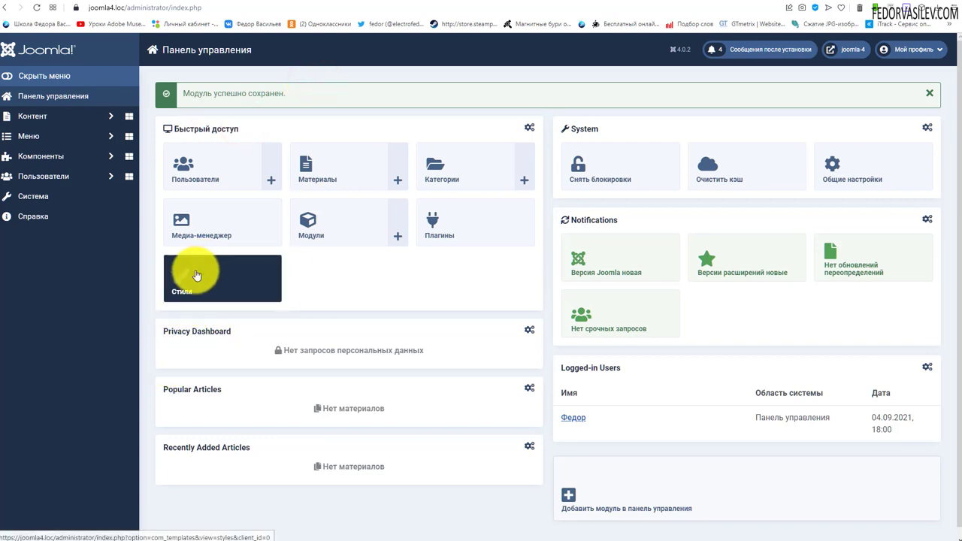
pyautogui.click(184, 278)
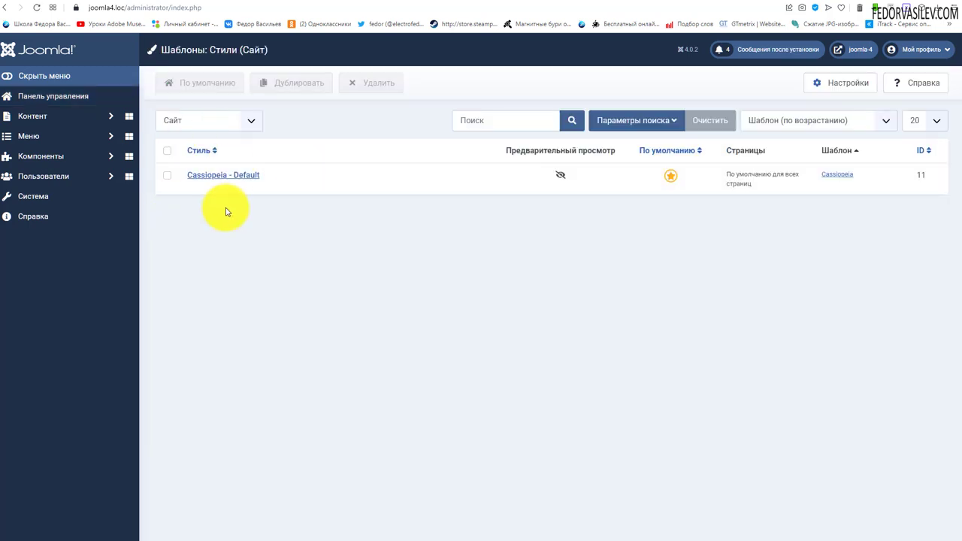
pyautogui.click(43, 97)
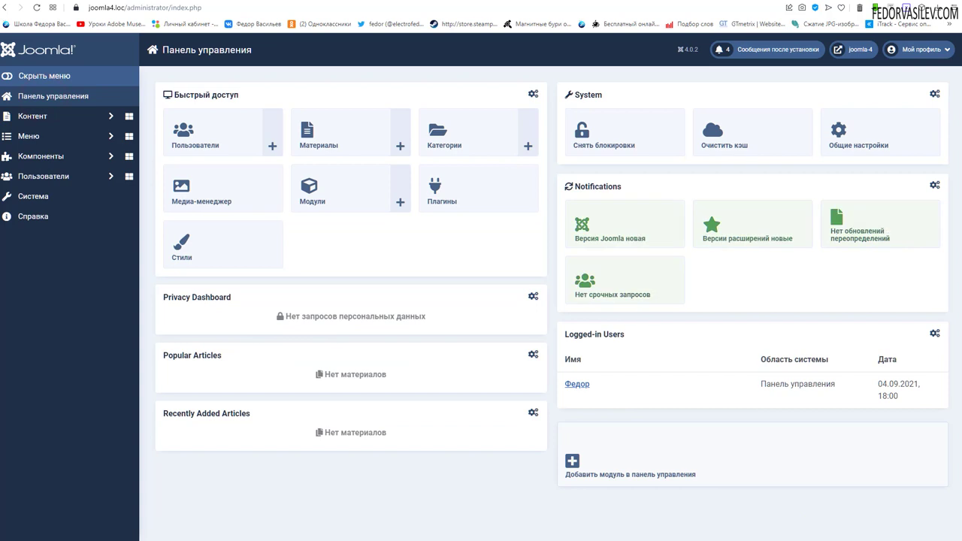
# Retitle the Logged-in Users module as Зарегистрированные пользователи and save it
pyautogui.click(934, 333)
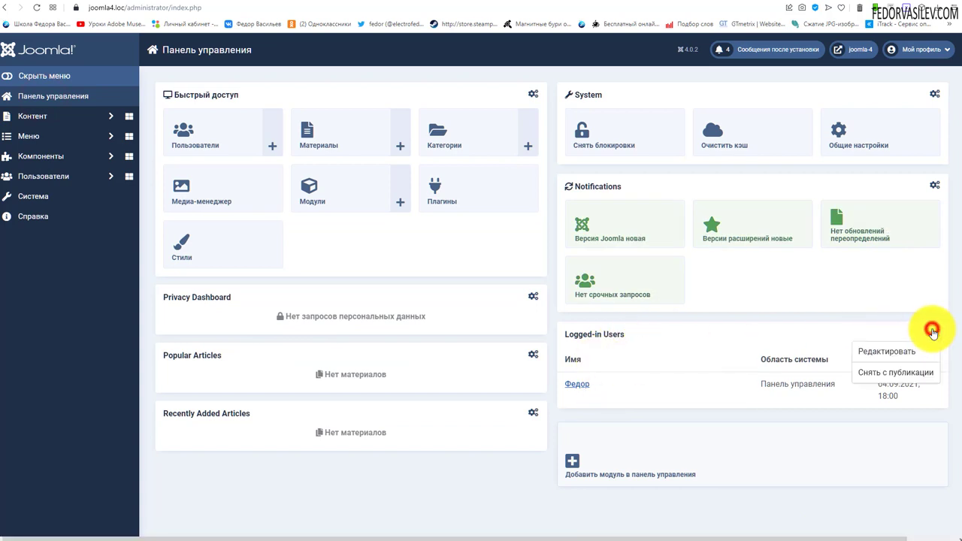
pyautogui.click(890, 353)
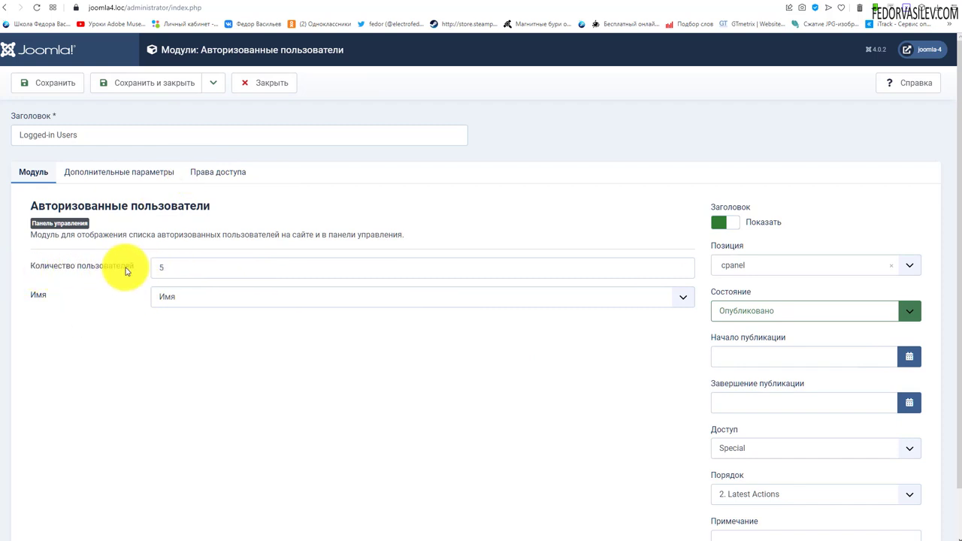
pyautogui.tripleClick(97, 133)
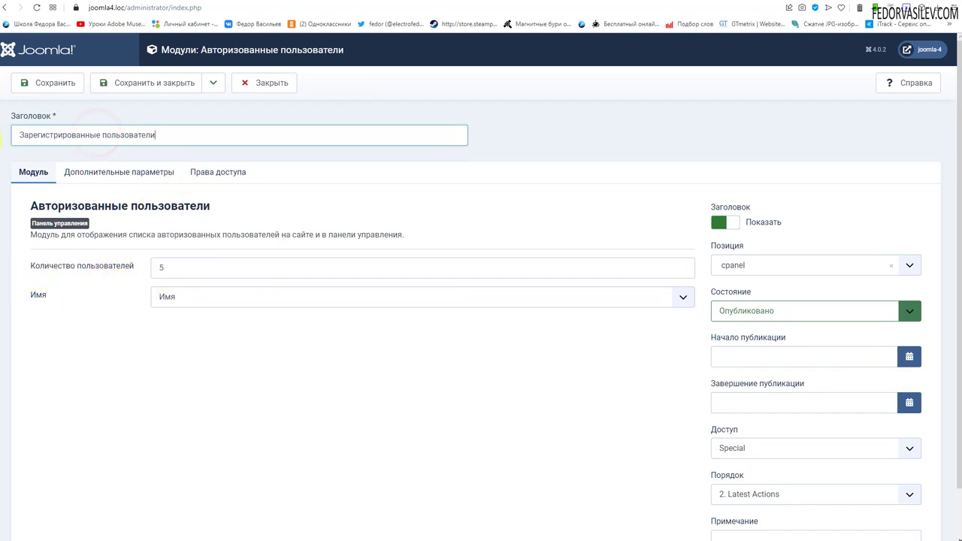
pyautogui.click(15, 79)
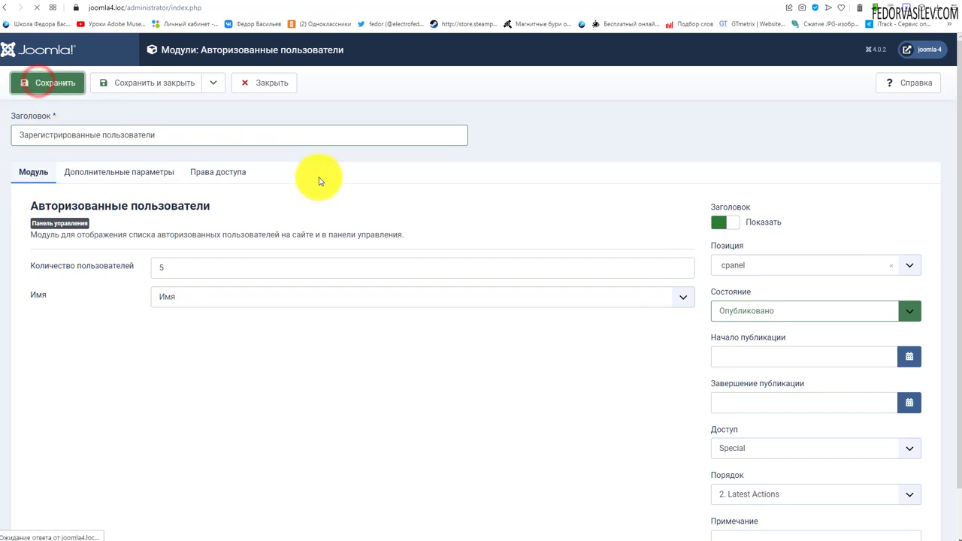
# Set the Состояние of the Зарегистрированные пользователи module to Не опубликовано, then save and close it
pyautogui.click(769, 343)
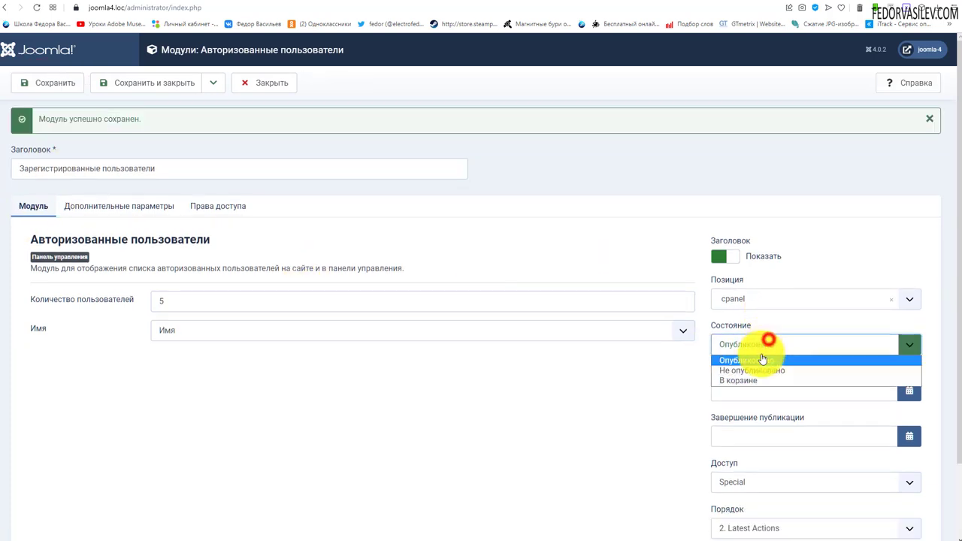
pyautogui.click(752, 370)
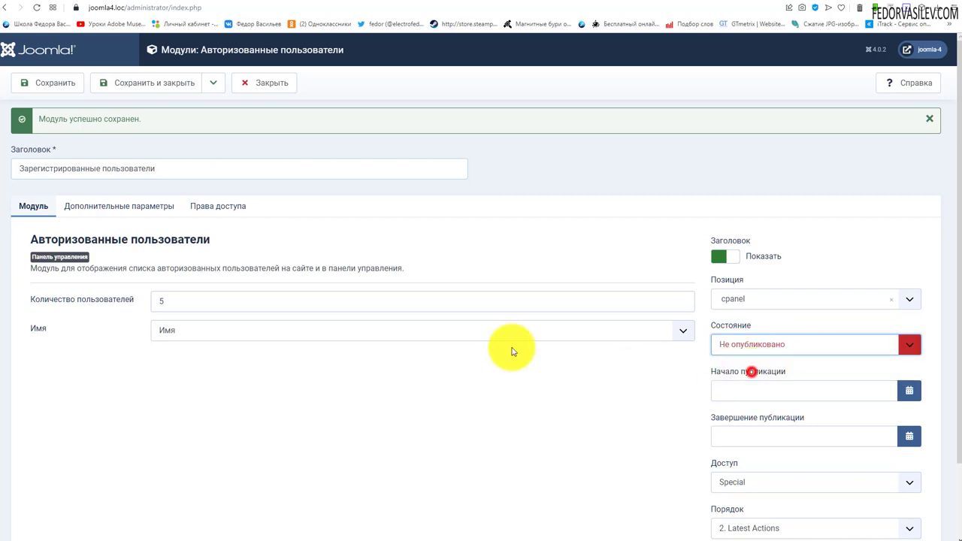
pyautogui.click(155, 85)
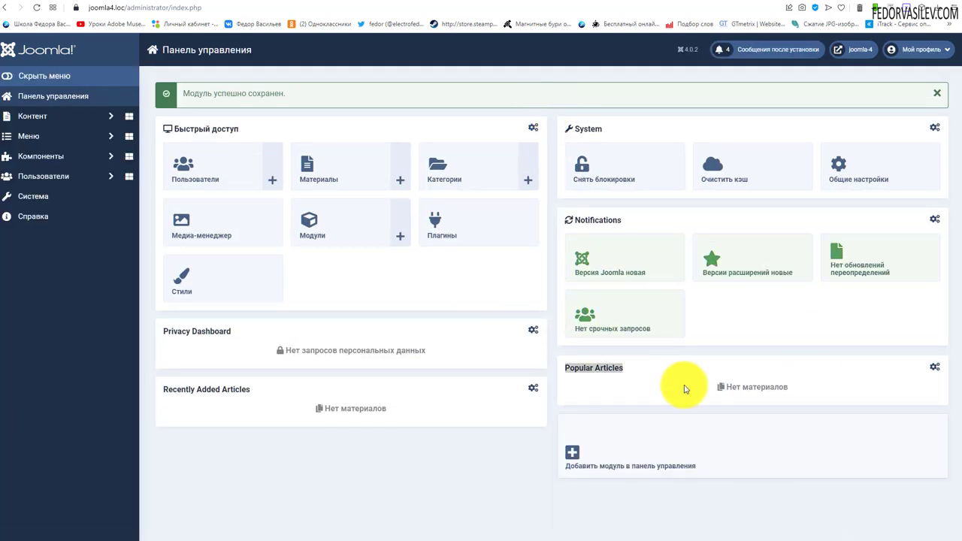
# Review the Popular Articles module's content and settings, then close the settings without changes
pyautogui.moveTo(790, 387); pyautogui.dragTo(742, 387)
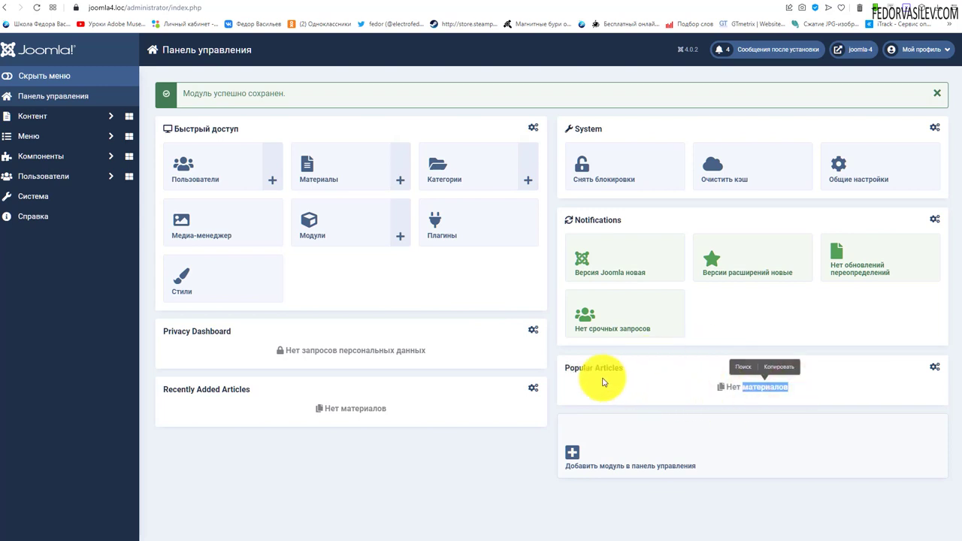
pyautogui.click(934, 367)
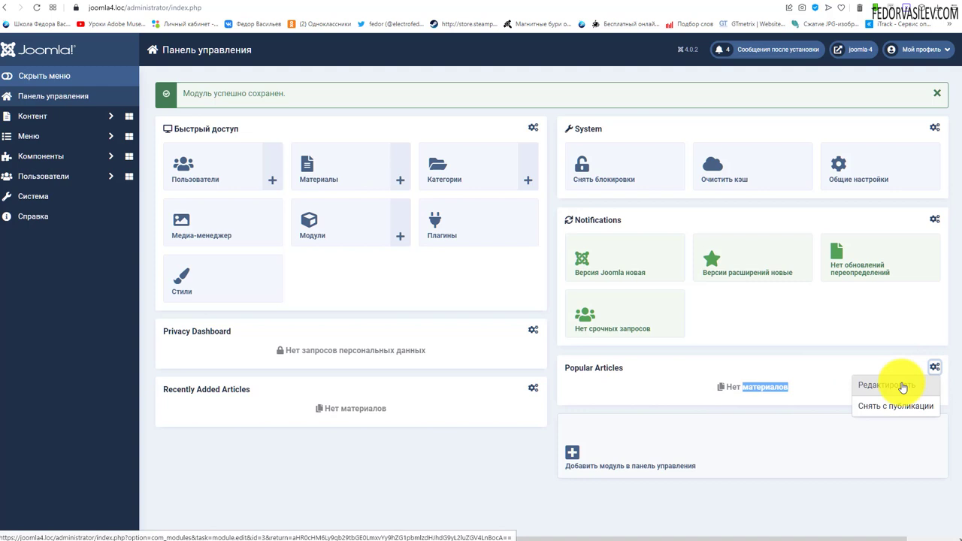
pyautogui.click(901, 386)
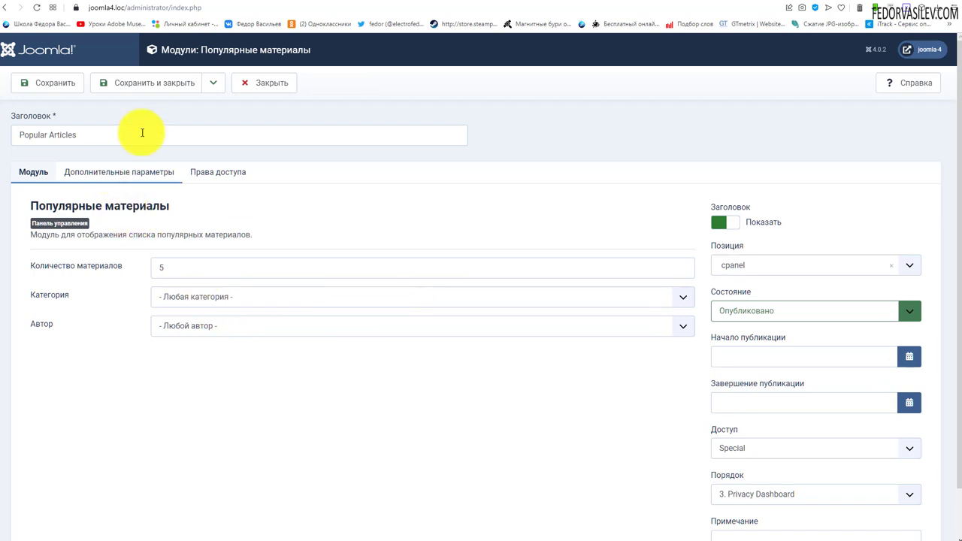
pyautogui.click(256, 81)
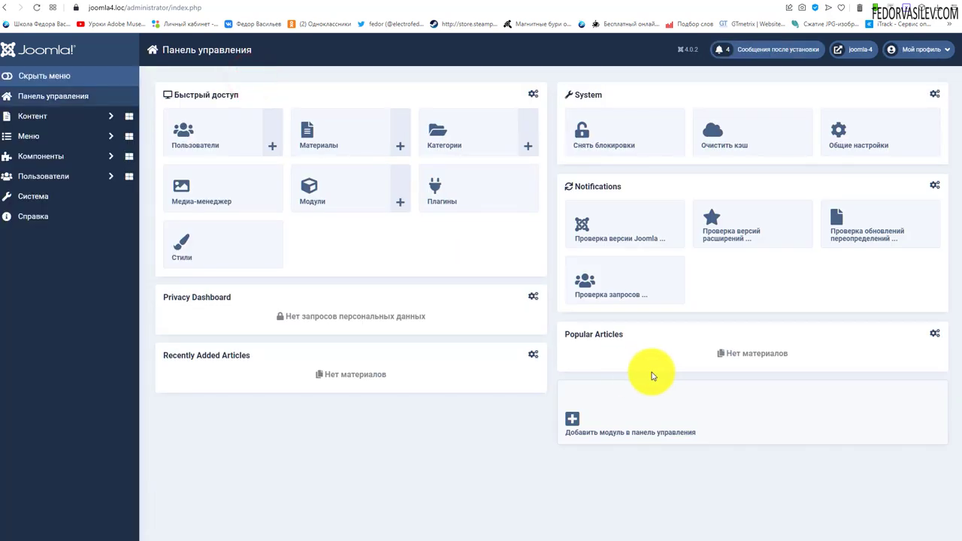
# Unpublish the Popular Articles and Панель мониторинга конфиденциальности modules from the control panel, then reload the page
pyautogui.click(929, 333)
pyautogui.click(897, 380)
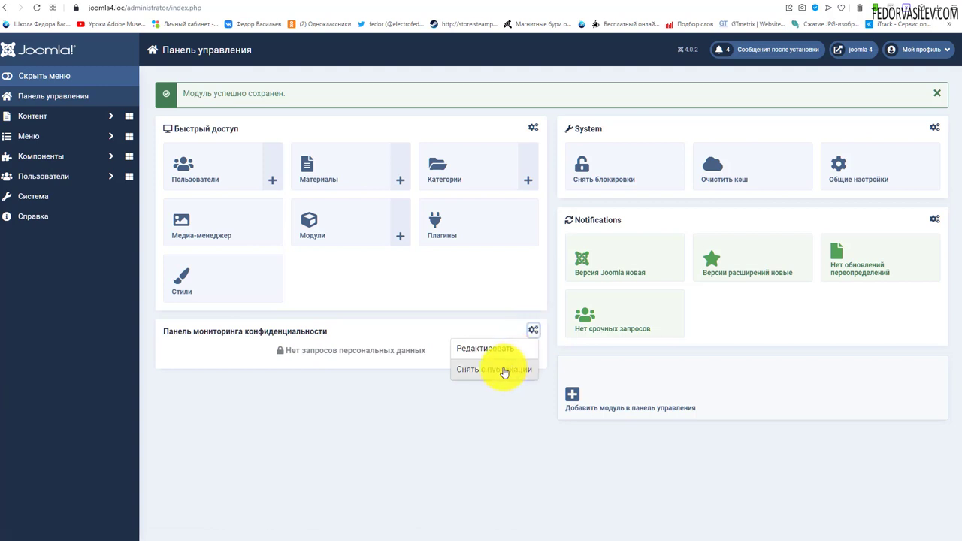
pyautogui.click(501, 370)
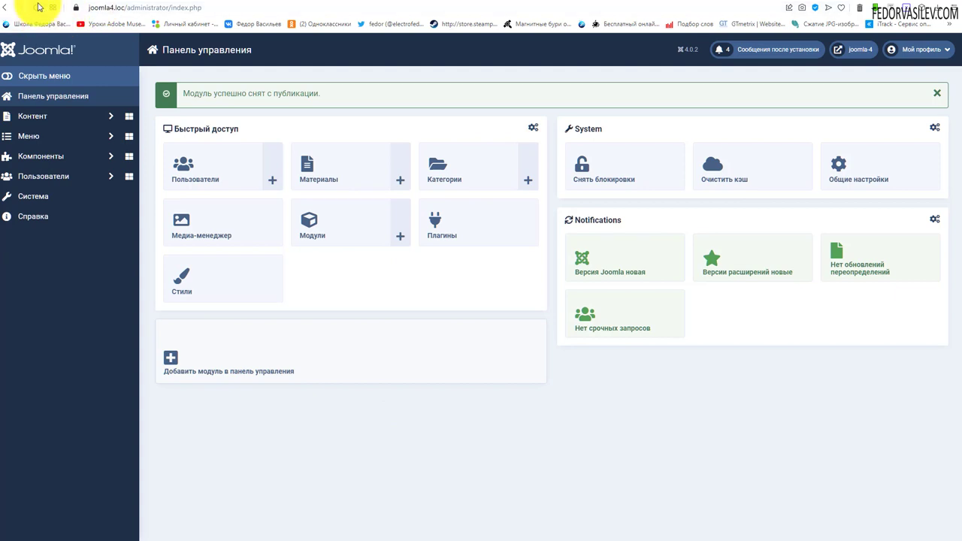
pyautogui.click(37, 6)
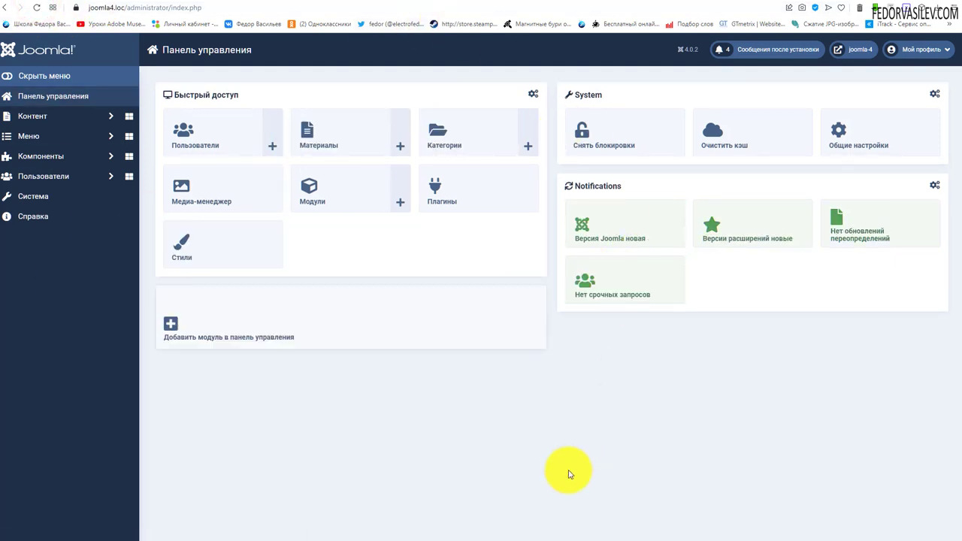
pyautogui.press('F5')
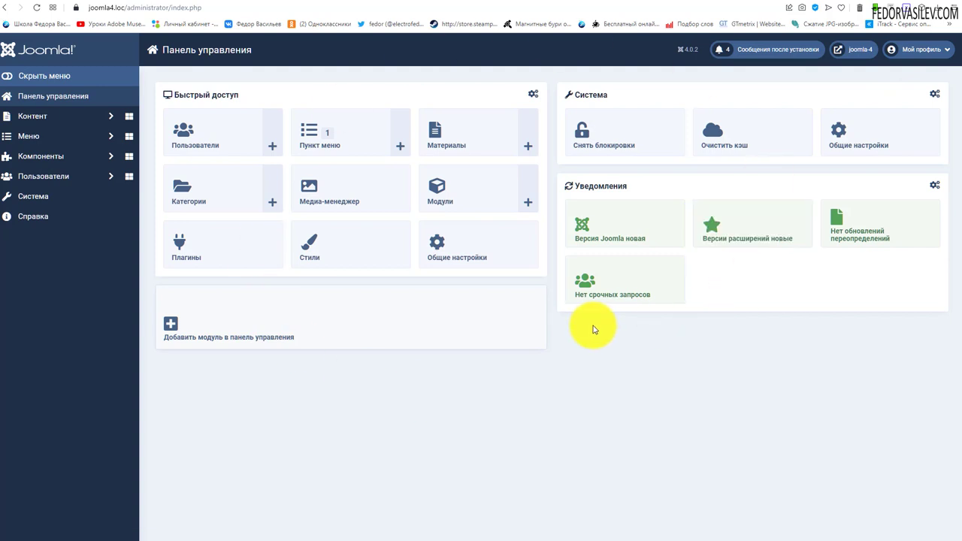
# Open the site modules list, highlight its module entries, and switch to the public site's home page
pyautogui.click(440, 190)
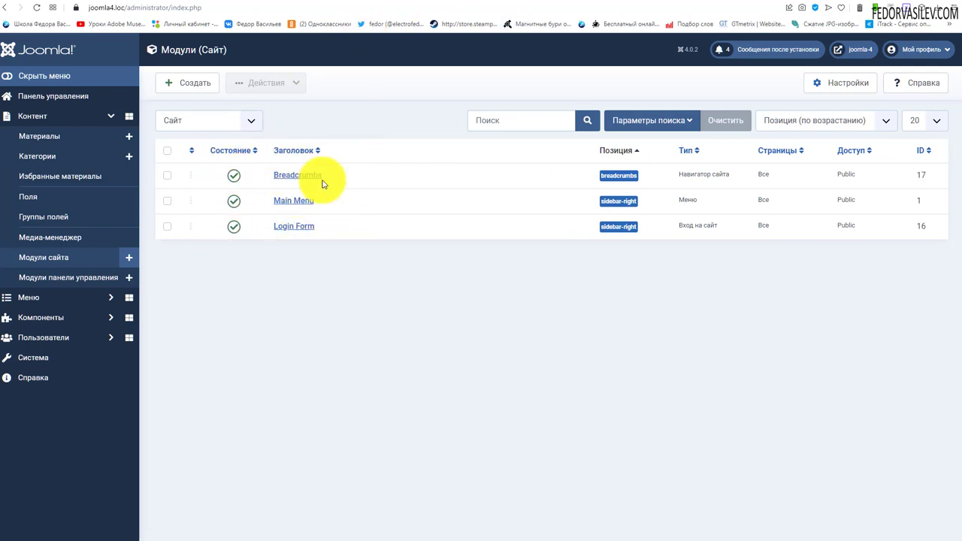
pyautogui.moveTo(310, 174); pyautogui.dragTo(269, 261)
pyautogui.click(307, 275)
pyautogui.click(266, 2)
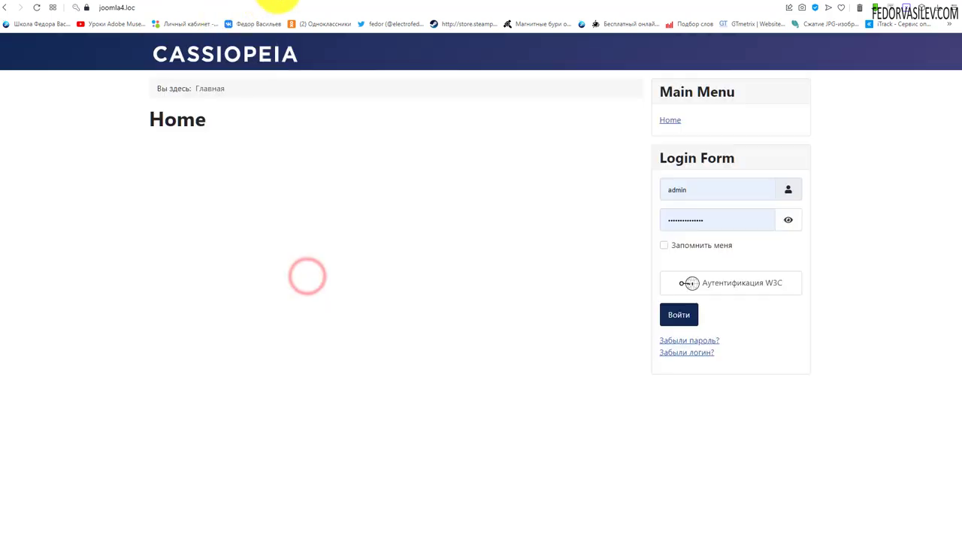
# Examine the Main Menu, breadcrumb trail and heading on the public home page, then return to the modules list
pyautogui.moveTo(706, 122); pyautogui.dragTo(665, 117)
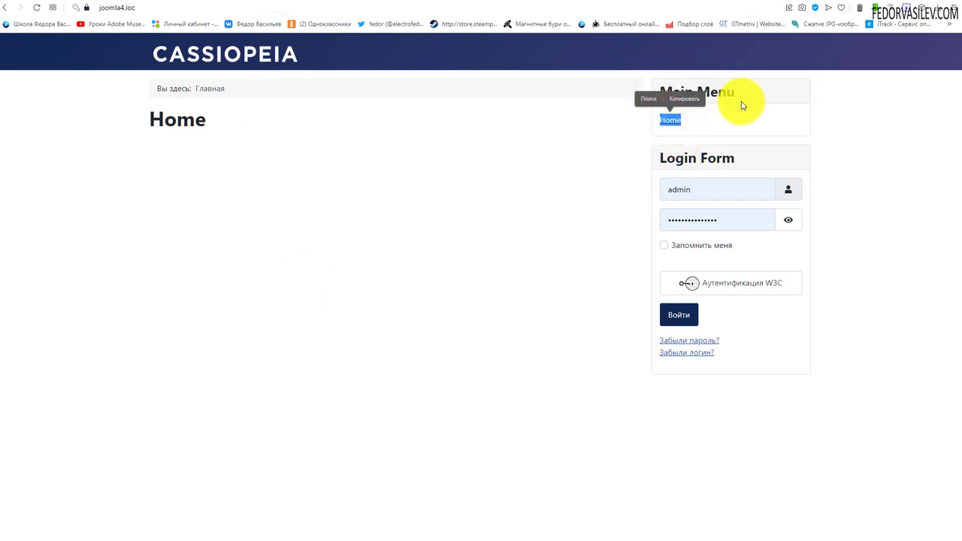
pyautogui.click(564, 234)
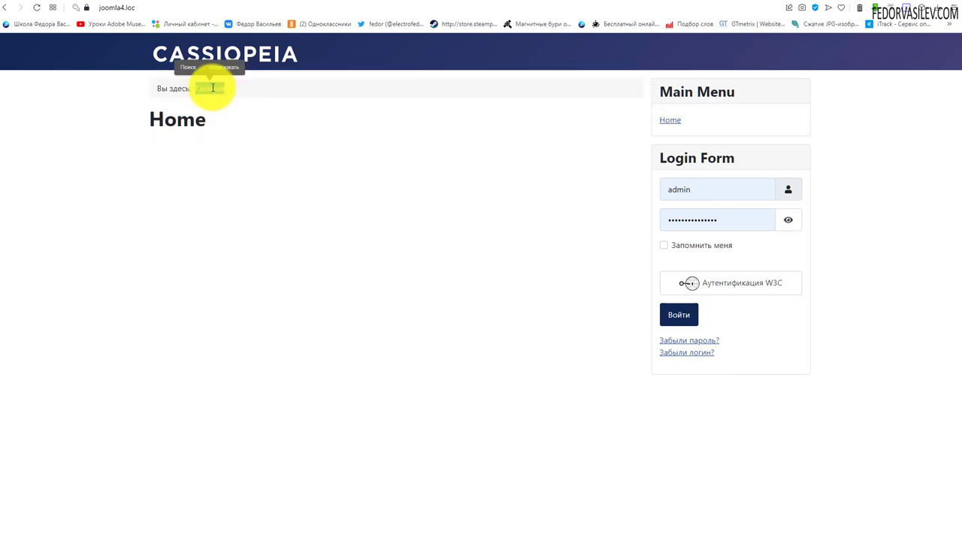
pyautogui.click(167, 87)
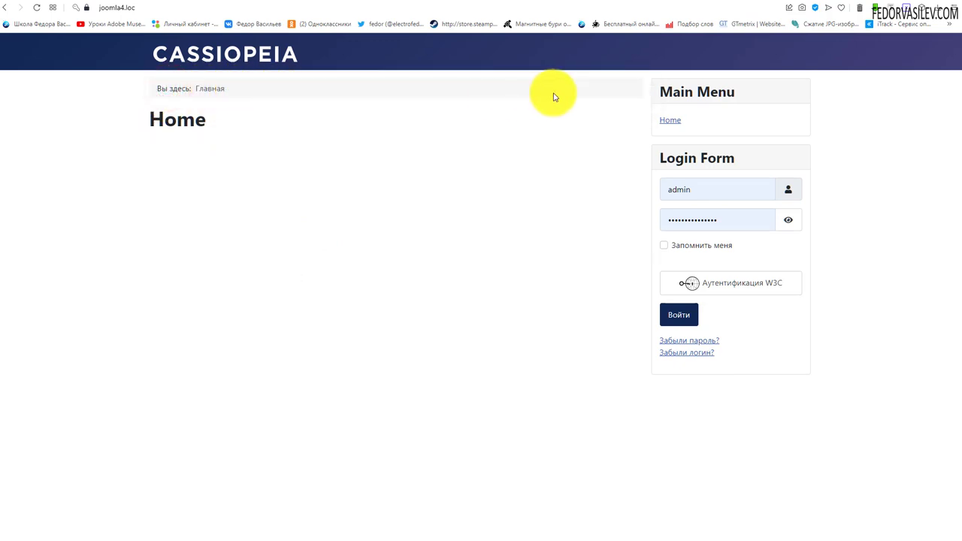
pyautogui.doubleClick(179, 90)
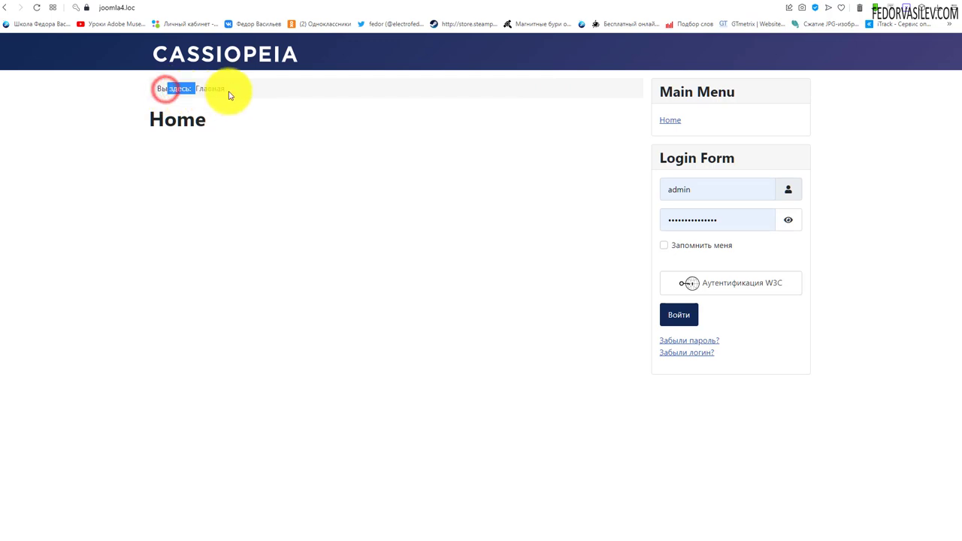
pyautogui.tripleClick(171, 88)
pyautogui.click(189, 118)
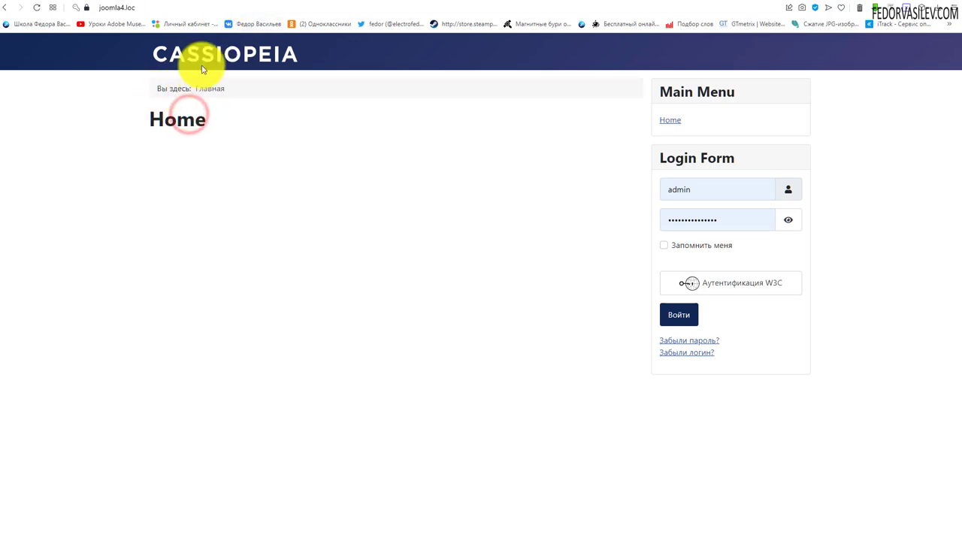
pyautogui.click(217, 2)
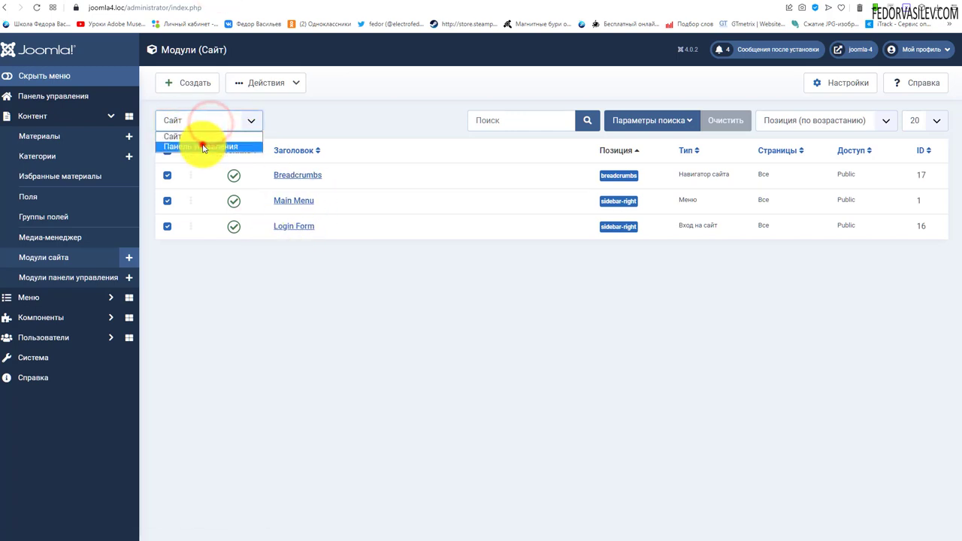
# Switch the modules list from Сайт to Панель управления and look through the administrator modules
pyautogui.click(201, 146)
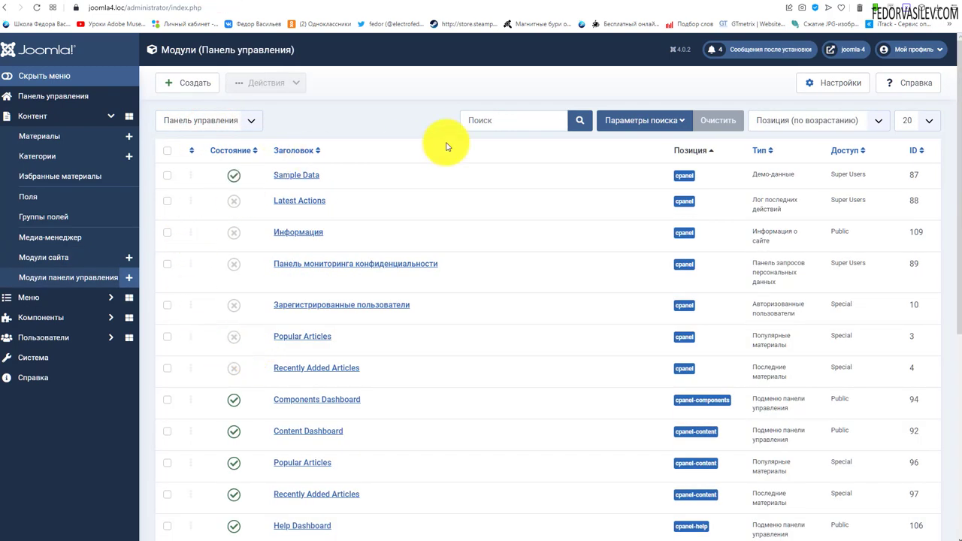
pyautogui.scroll(-4, 444, 288)
pyautogui.scroll(4, 444, 288)
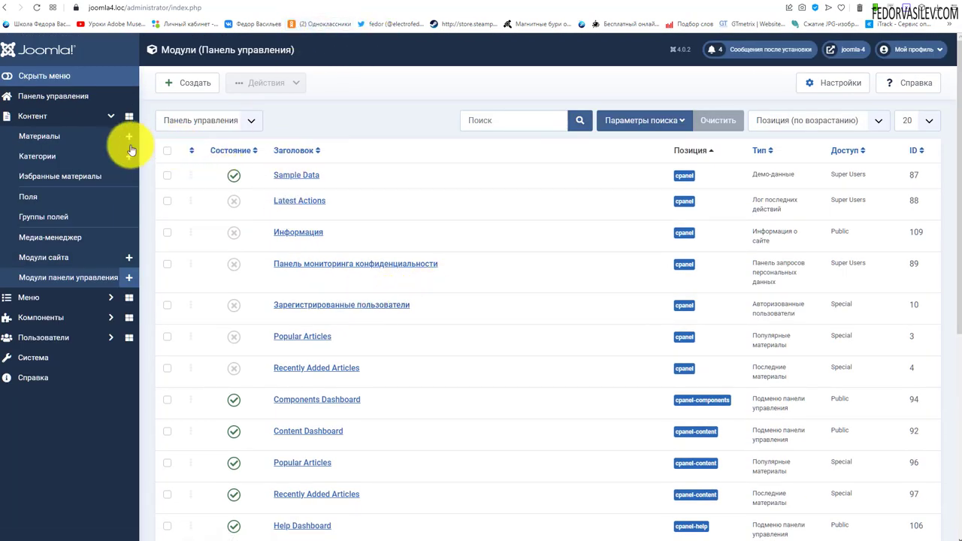
# Filter the administrator modules by the Опубликовано state and the status position
pyautogui.click(622, 122)
pyautogui.click(251, 155)
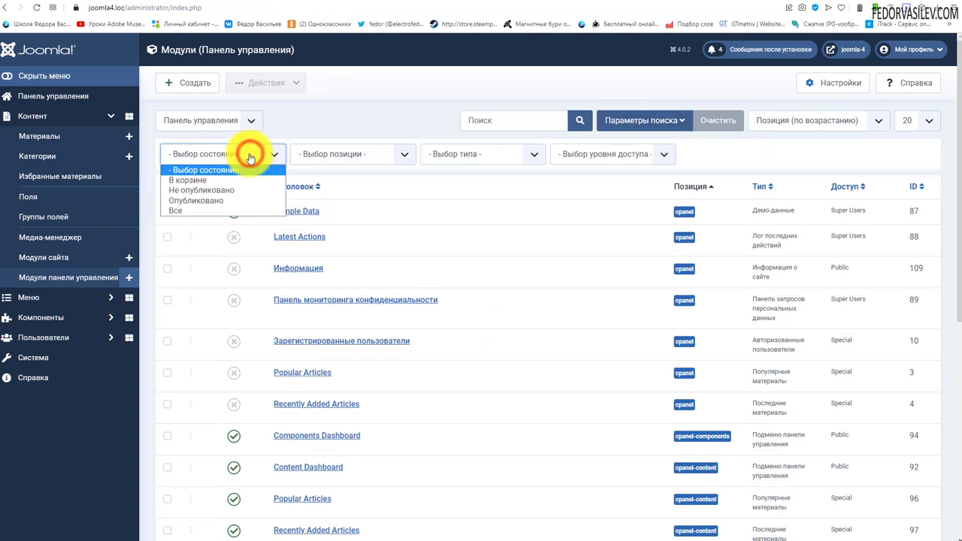
pyautogui.click(223, 199)
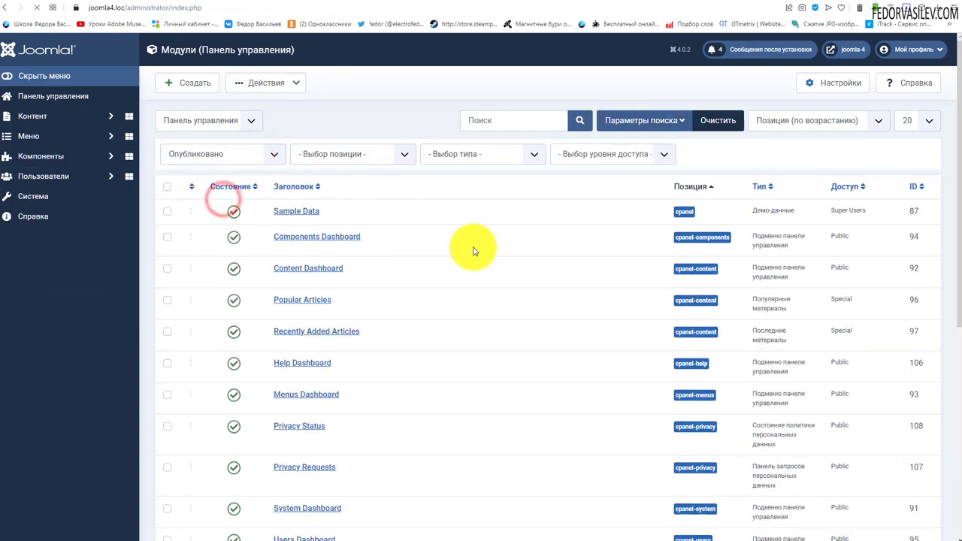
pyautogui.scroll(-2, 481, 241)
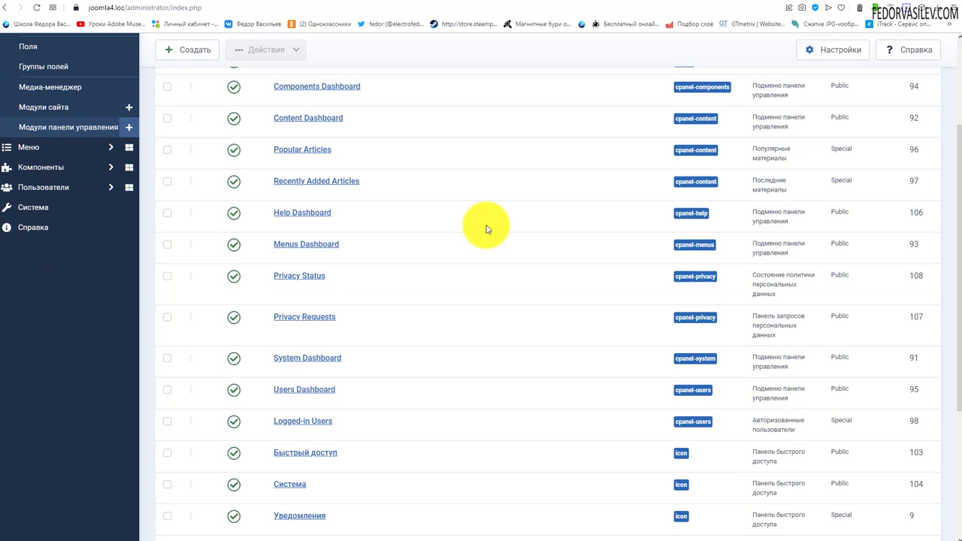
pyautogui.scroll(2, 486, 228)
pyautogui.click(370, 154)
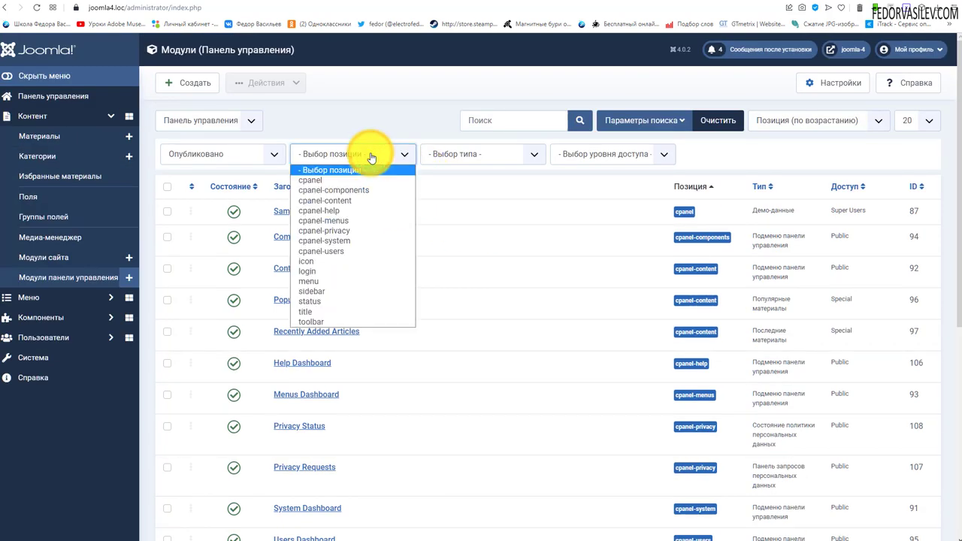
pyautogui.click(312, 303)
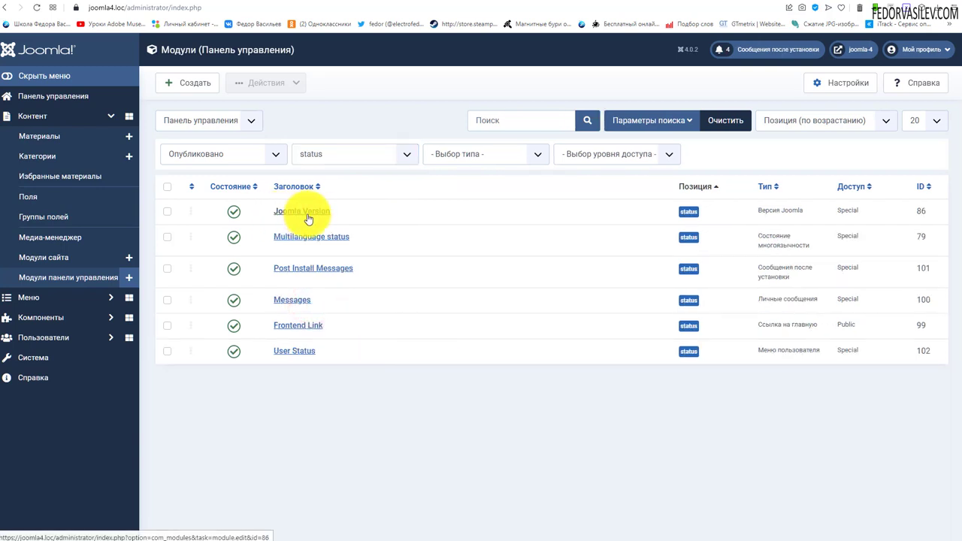
# Unpublish the Joomla Version, Multilanguage status and Post Install Messages modules in the status position
pyautogui.click(679, 47)
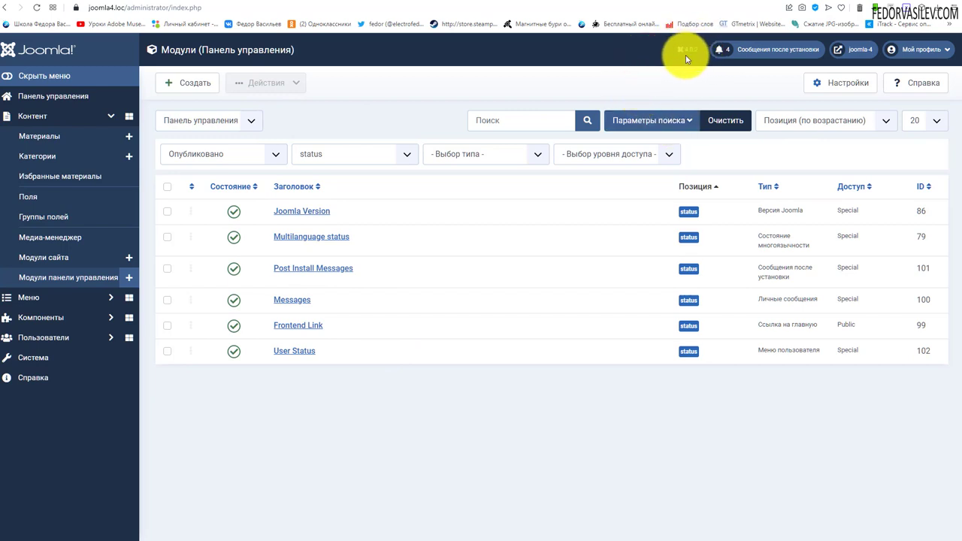
pyautogui.click(236, 211)
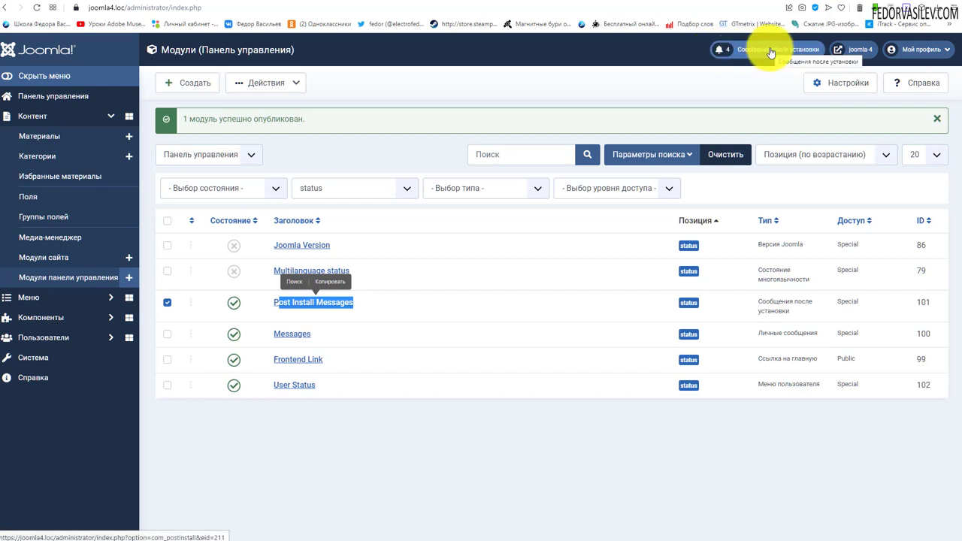
pyautogui.click(234, 302)
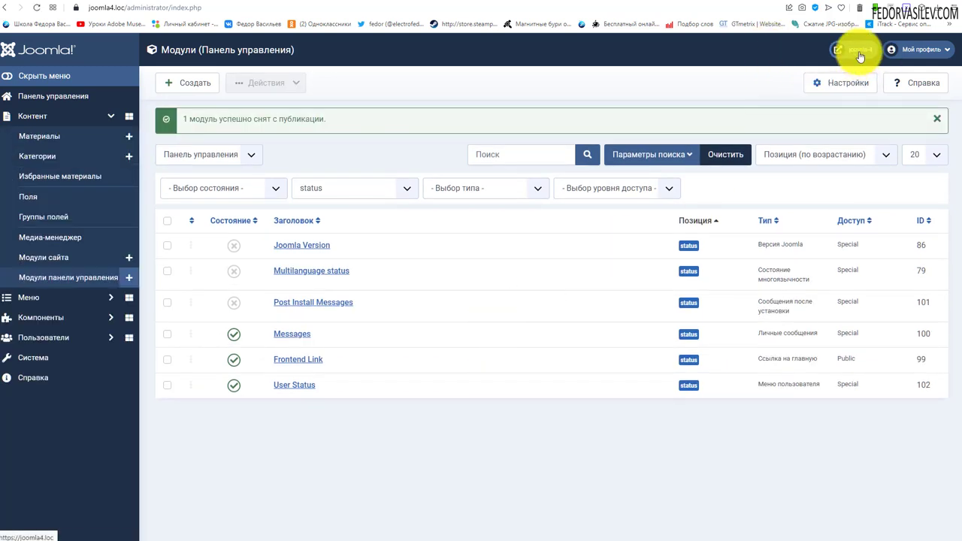
# Check the profile menu's options, then unpublish the Frontend Link and User Status modules
pyautogui.click(931, 50)
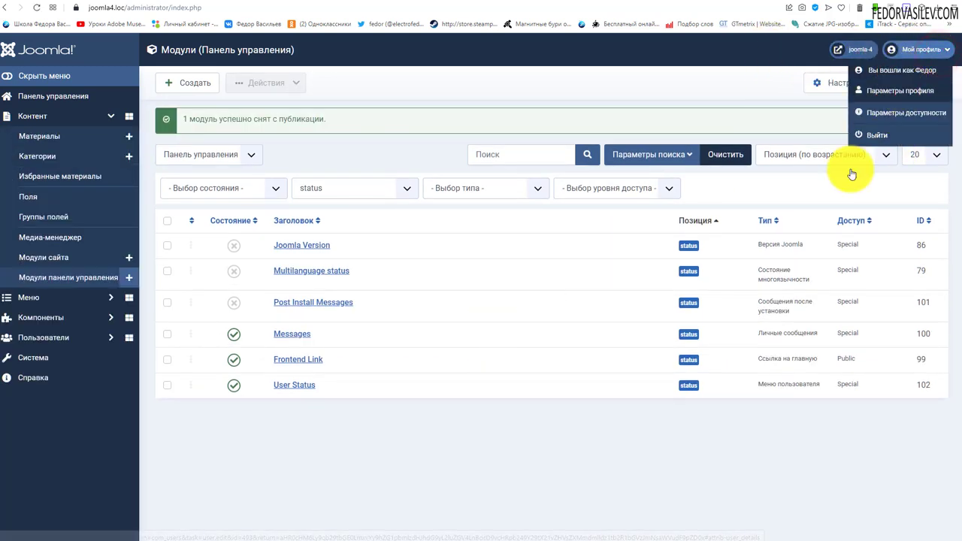
pyautogui.click(426, 439)
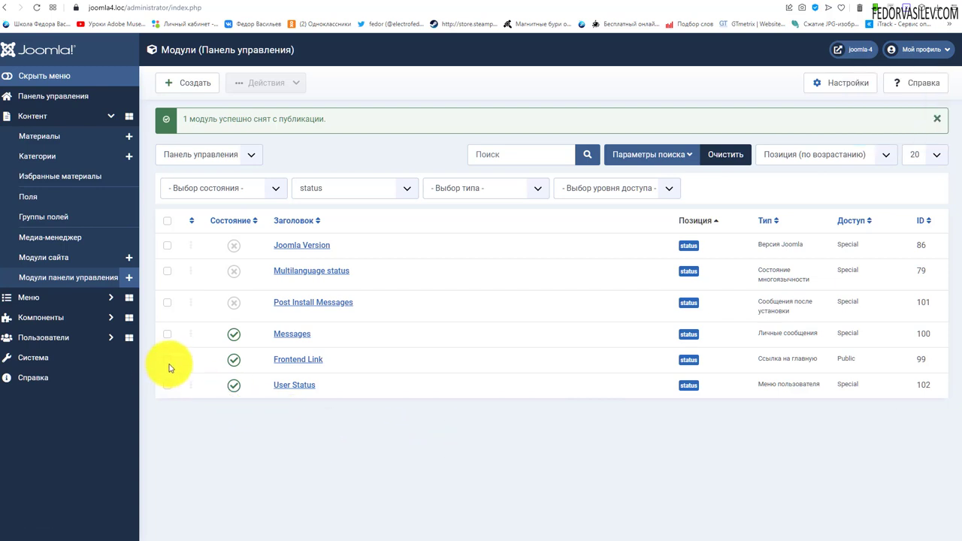
pyautogui.click(238, 360)
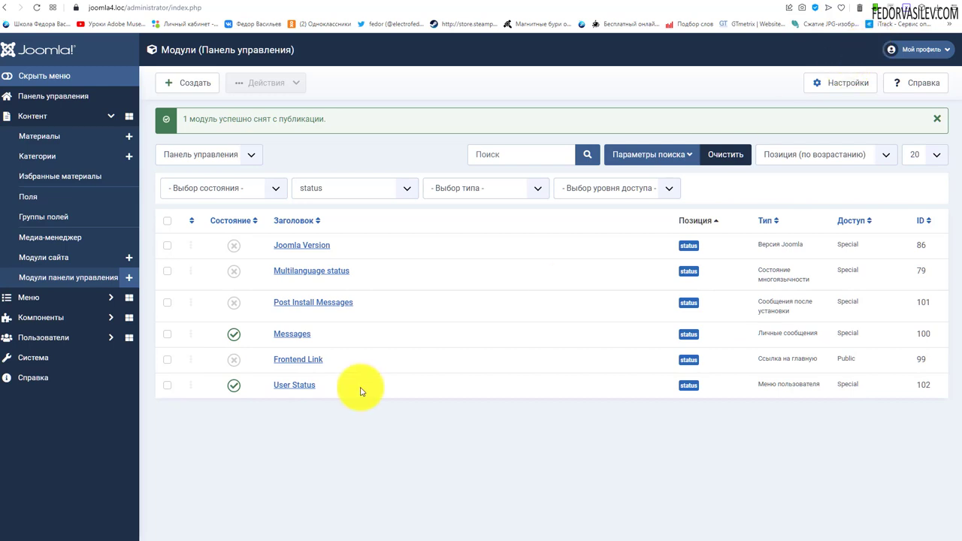
pyautogui.click(234, 385)
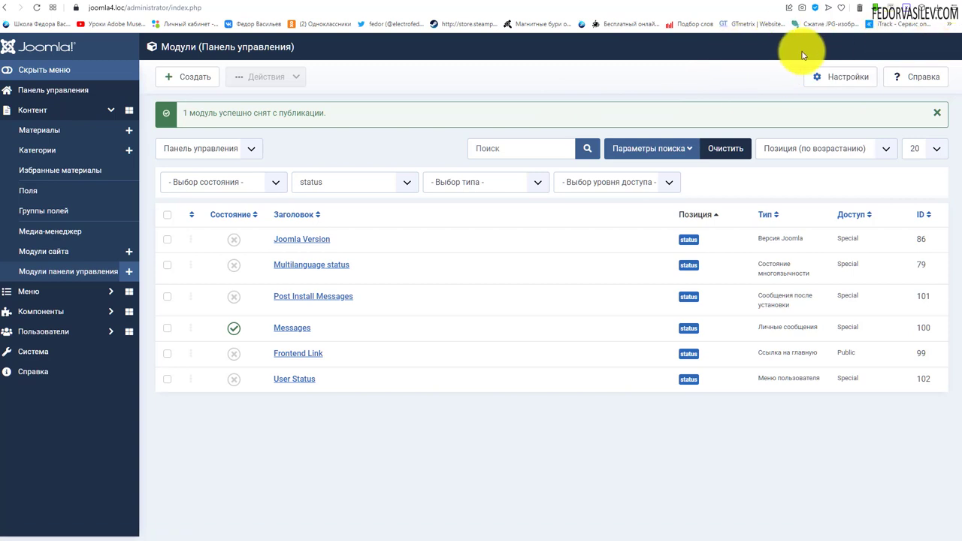
# Republish all the unpublished modules in the status position, from User Status up to Joomla Version
pyautogui.click(233, 379)
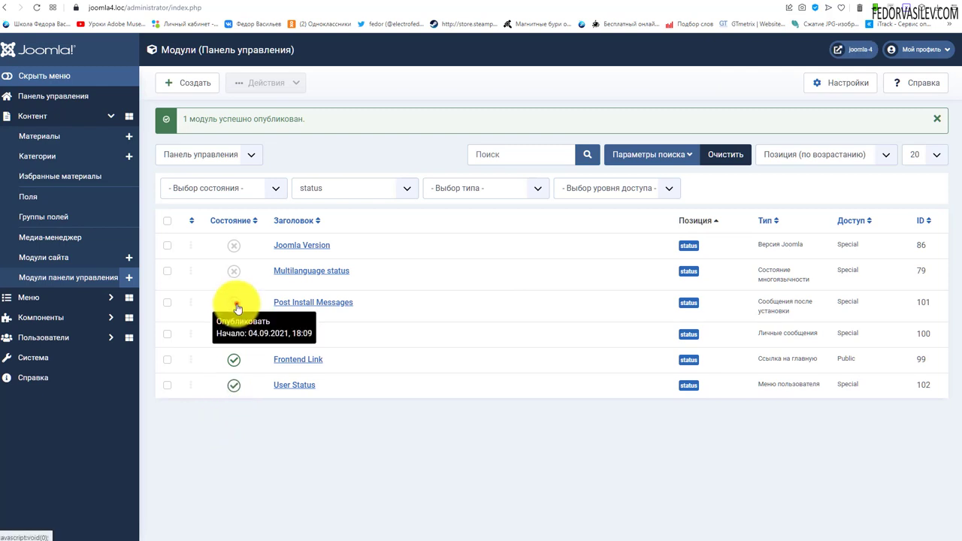
pyautogui.click(235, 302)
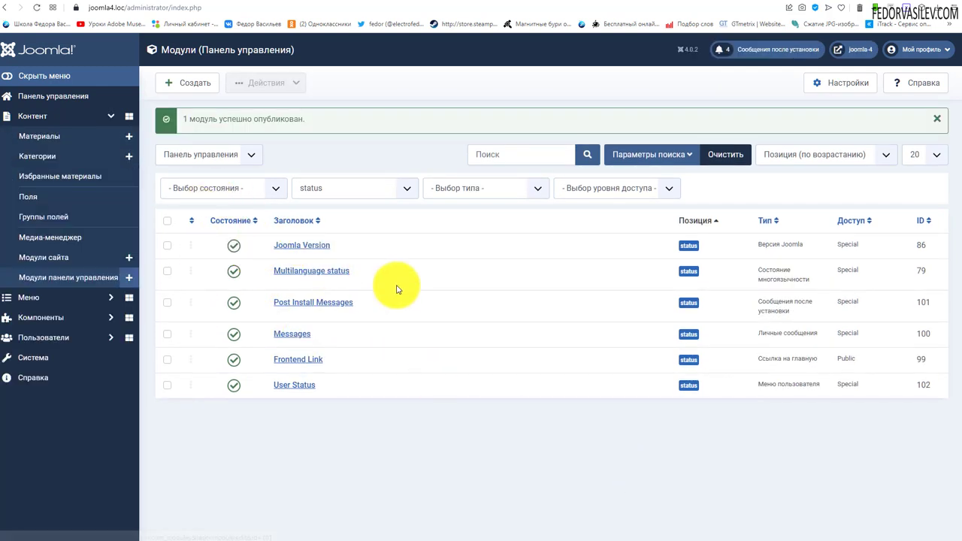
# Return to the control panel and highlight its Панель управления page title
pyautogui.click(53, 100)
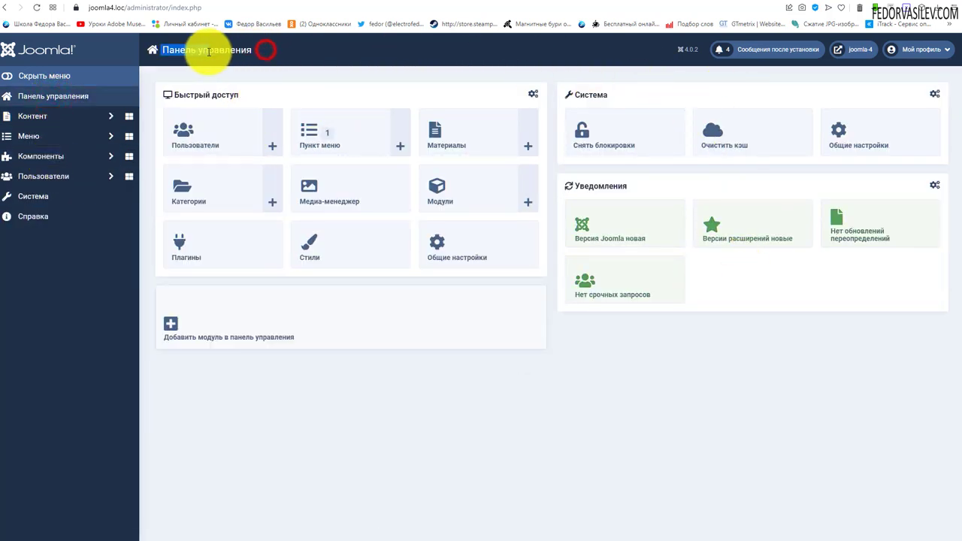
pyautogui.moveTo(209, 52); pyautogui.dragTo(255, 50)
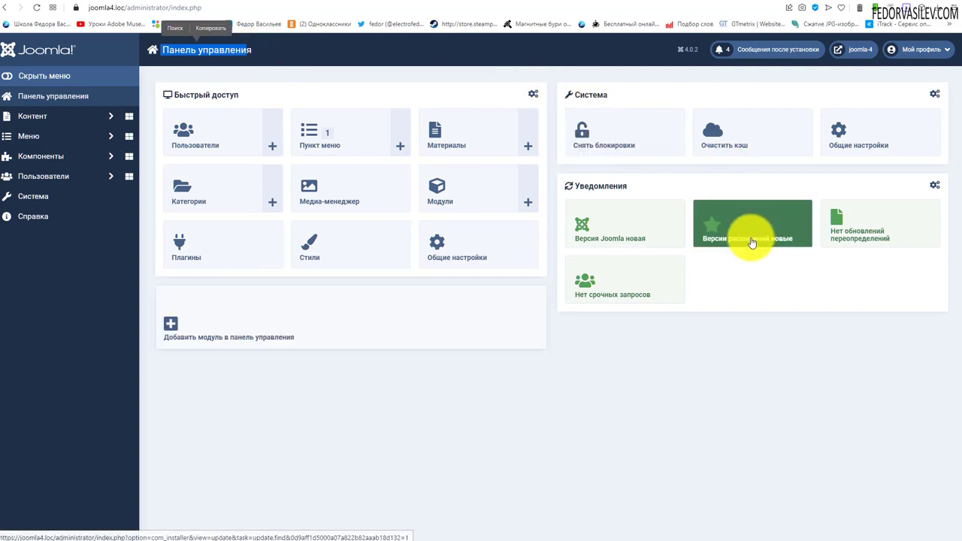